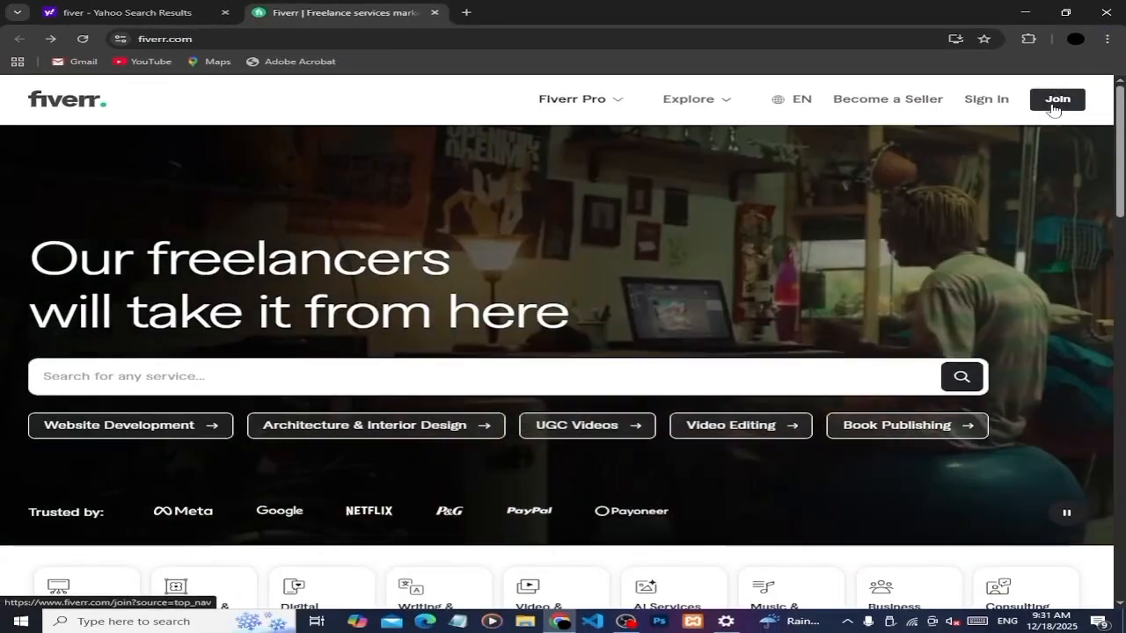
Open the 'Create a new account' sign-up dialog from the Join link on the homepage.
click(1054, 104)
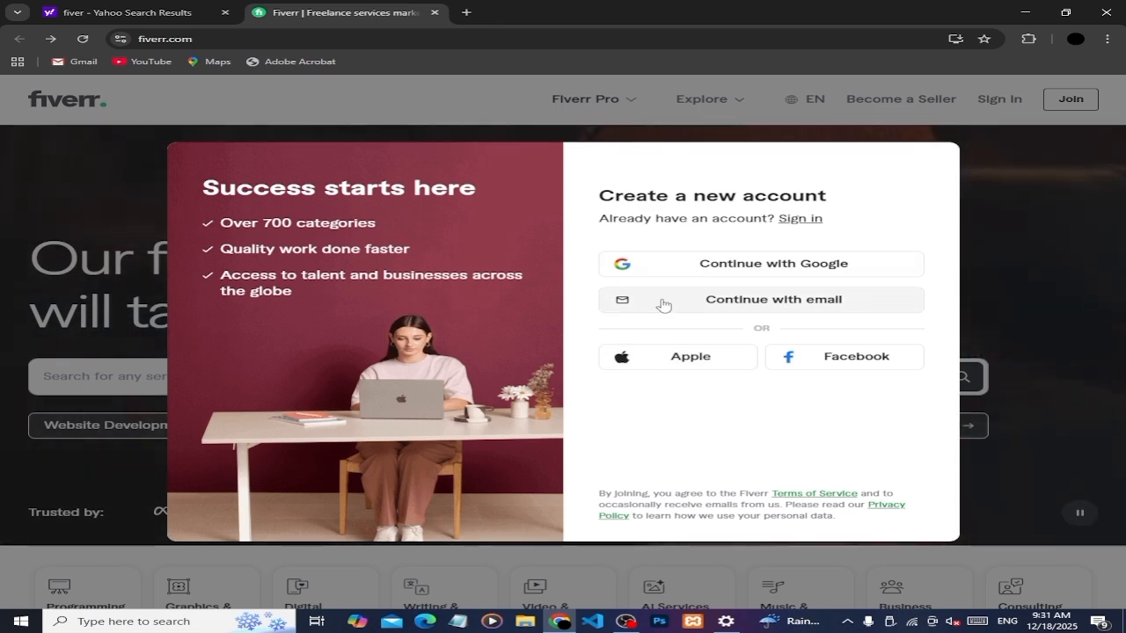
Sign up with Continue with Google to reach the 'Get your profile started' username step.
click(729, 265)
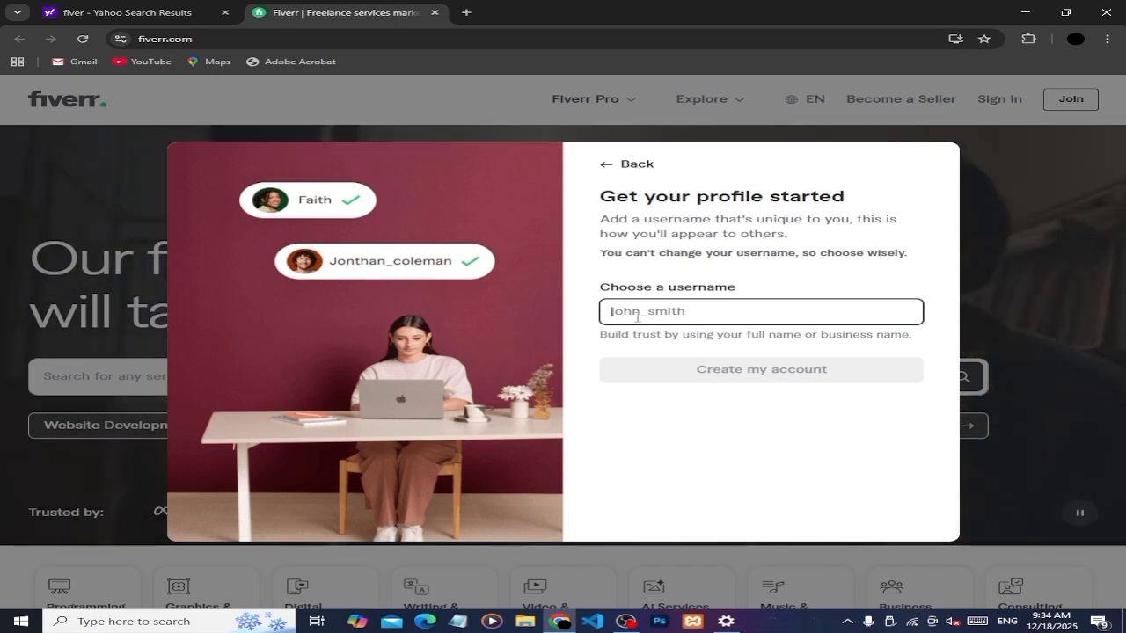
Enter a username, add a suffix so it shows as available, and create the account.
text(madushan)
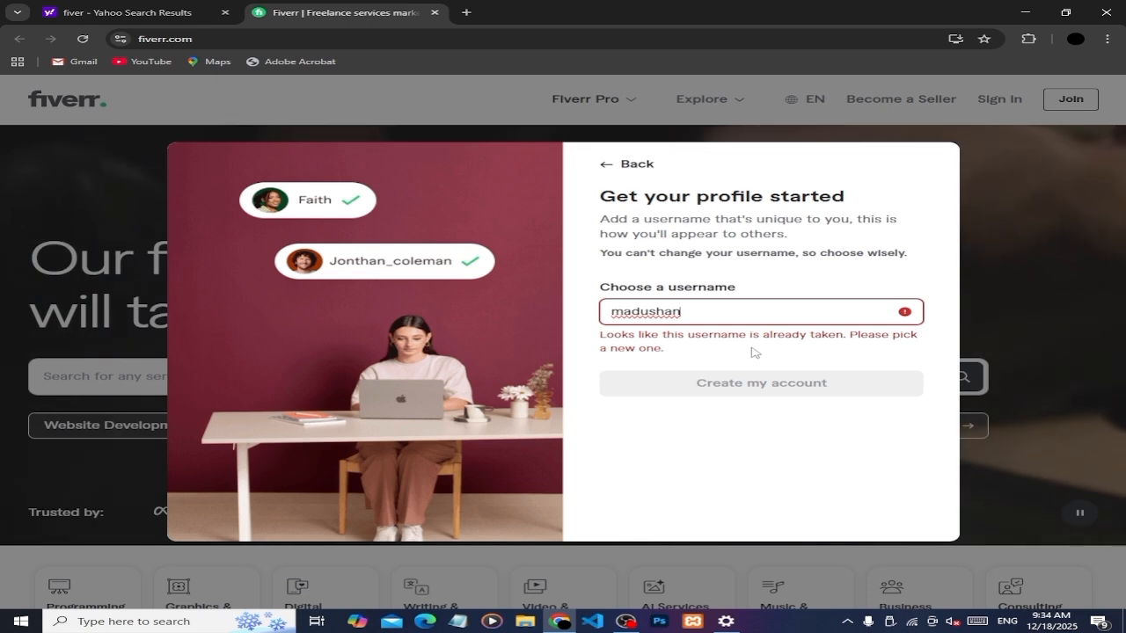
text(_2)
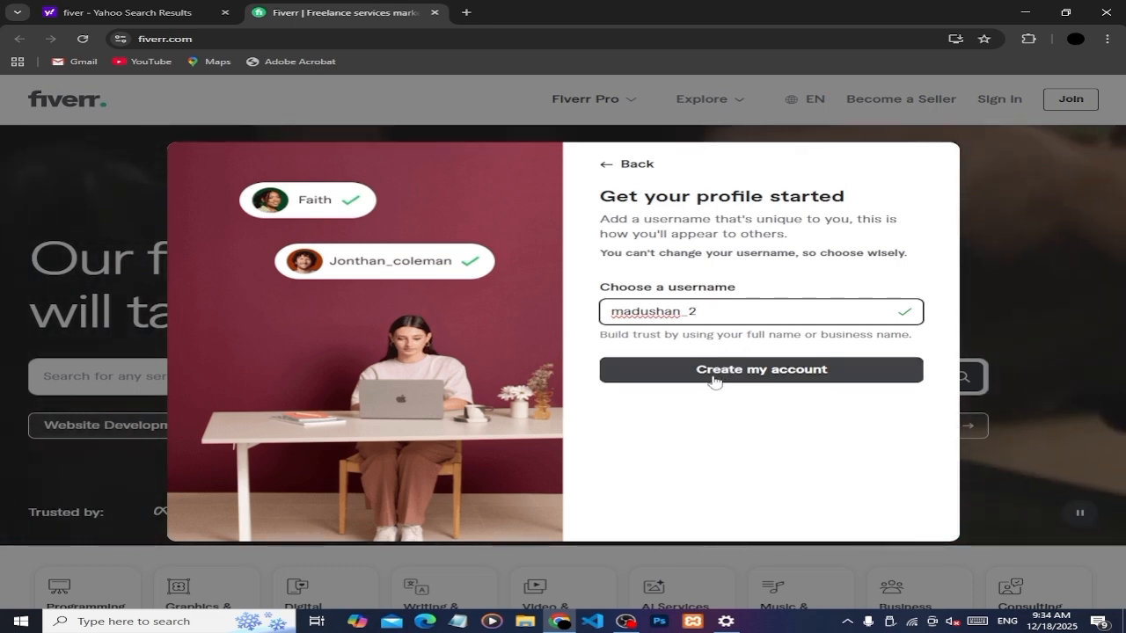
click(694, 378)
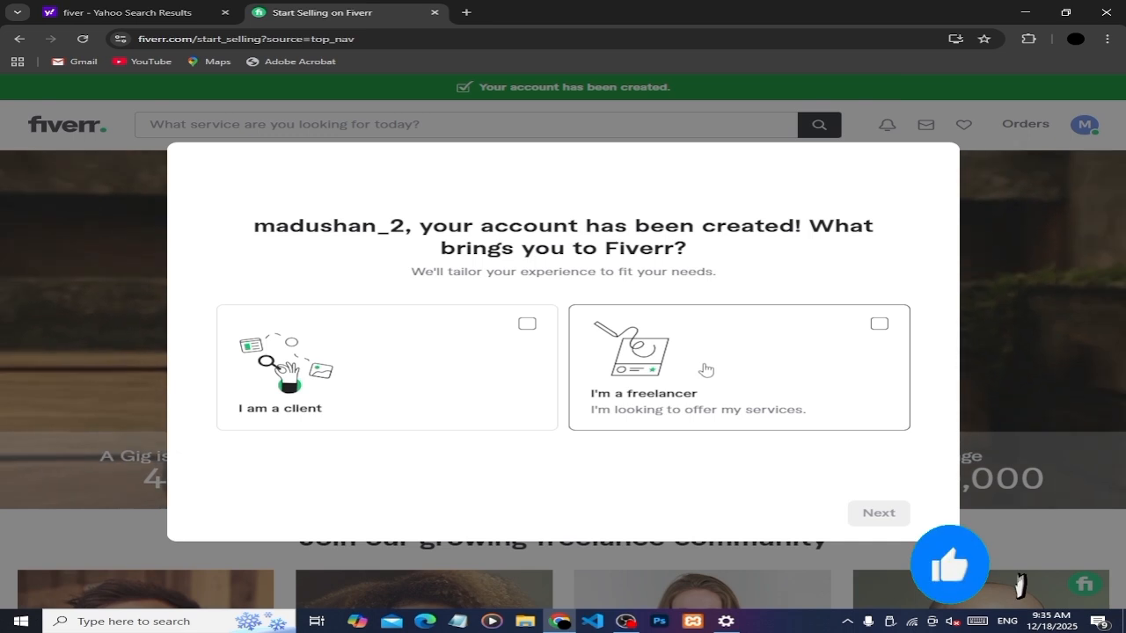
Choose the freelancer role and continue through the three seller overview pages to Personal Info.
click(879, 325)
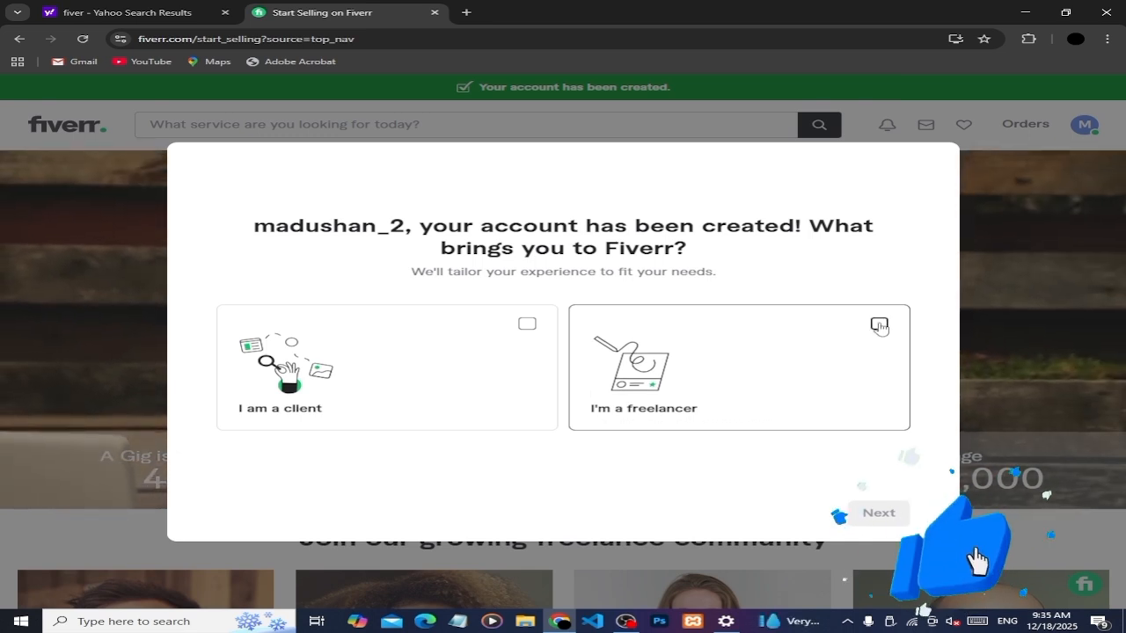
click(878, 513)
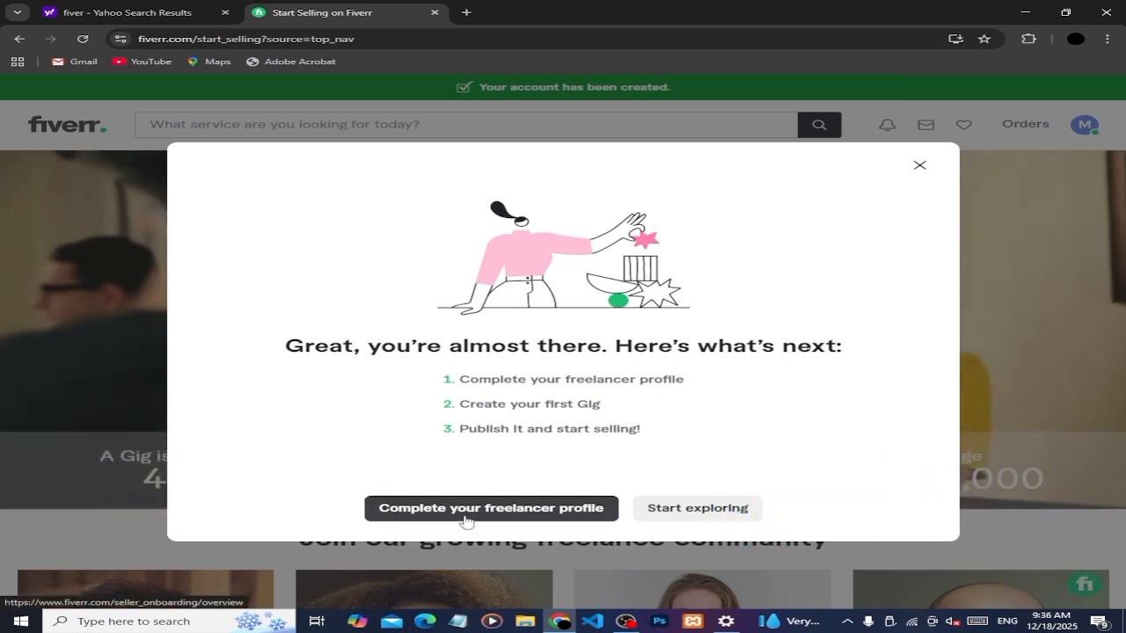
click(466, 519)
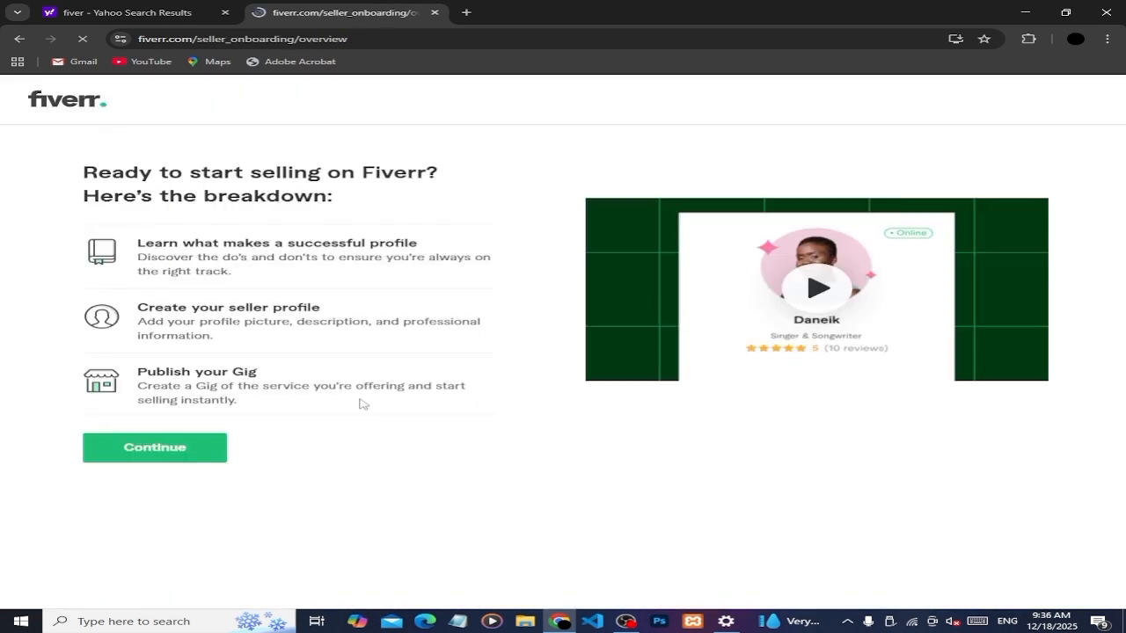
click(128, 456)
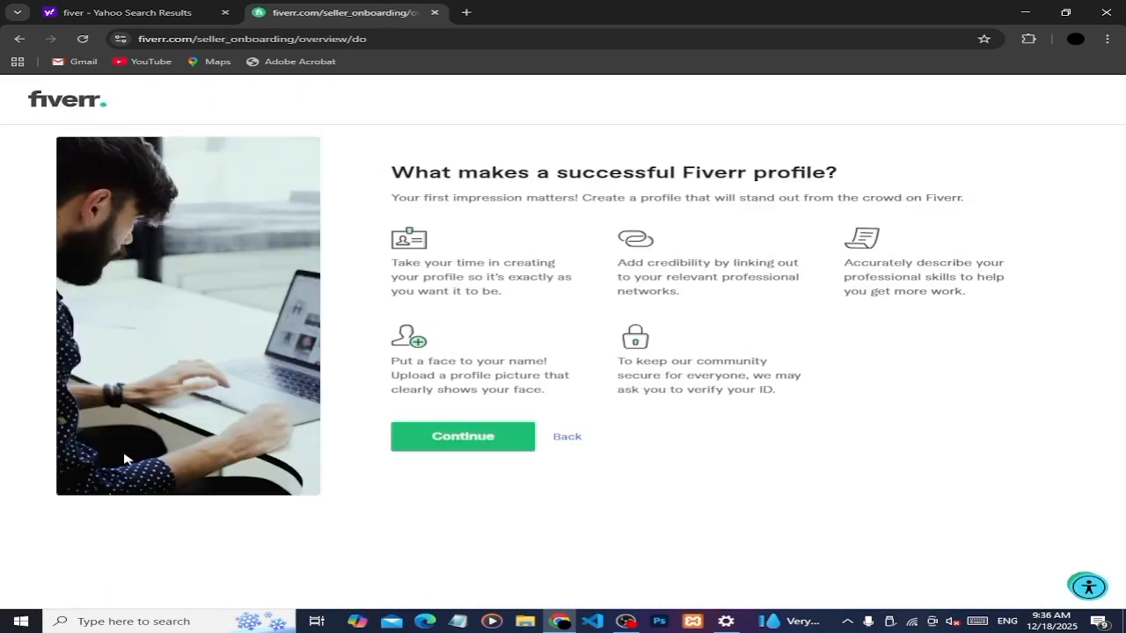
click(477, 440)
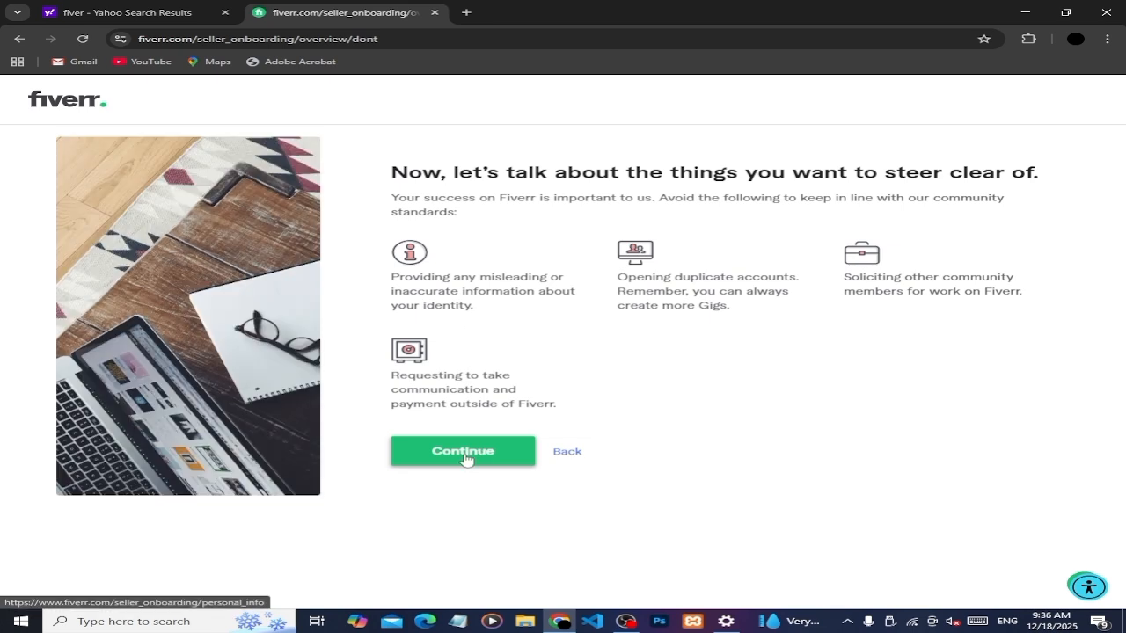
click(467, 456)
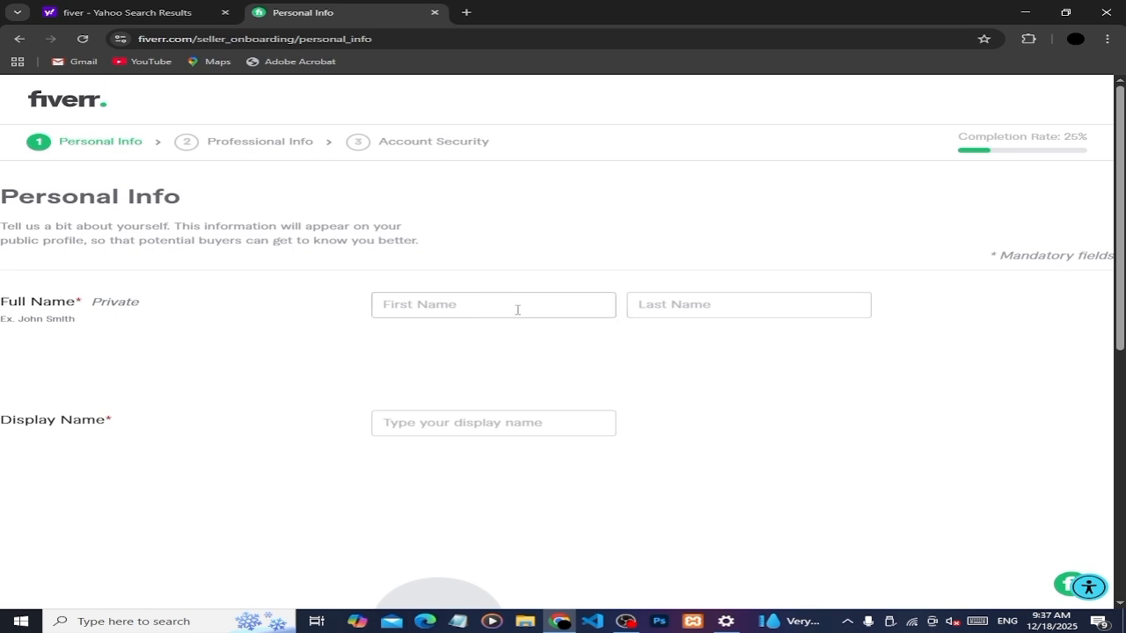
Enter the seller's first and last name and accept the suggested display name.
click(446, 309)
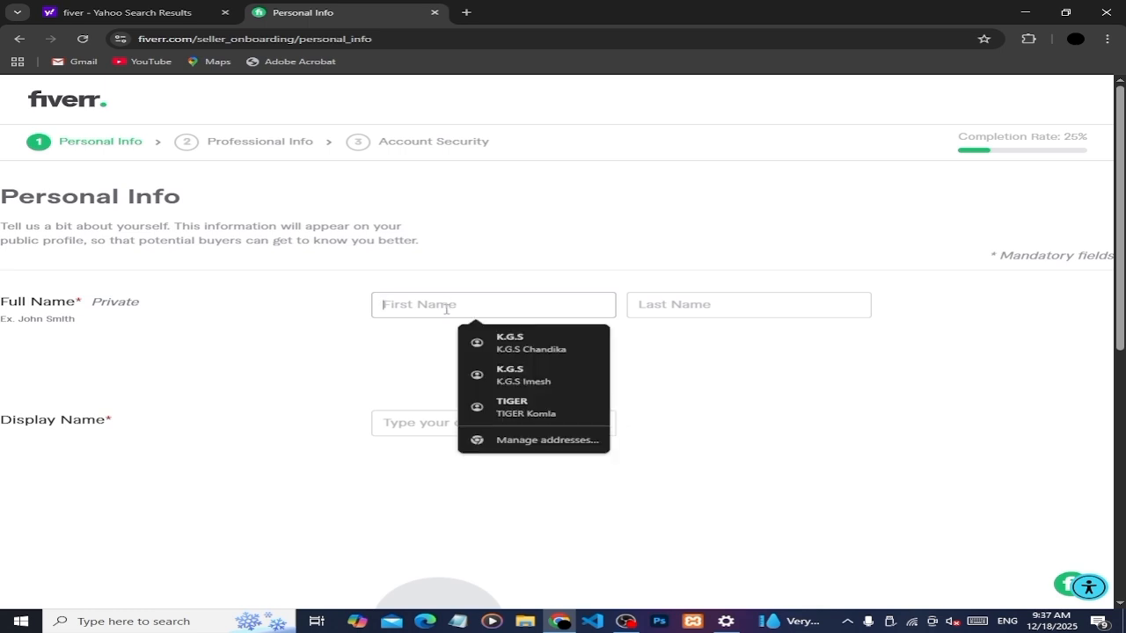
click(656, 302)
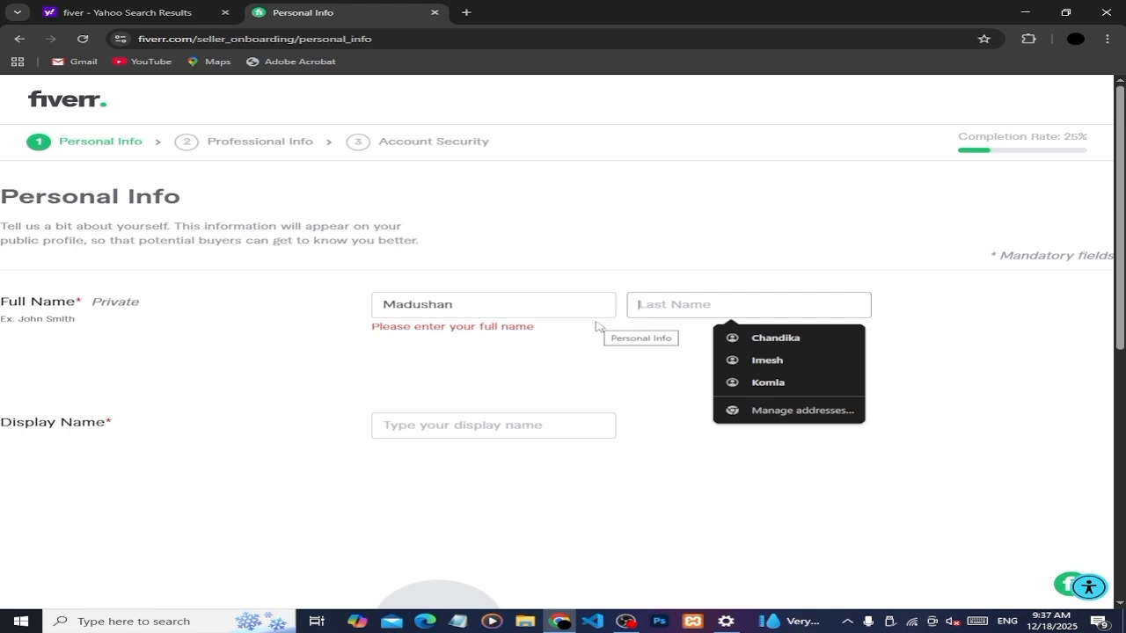
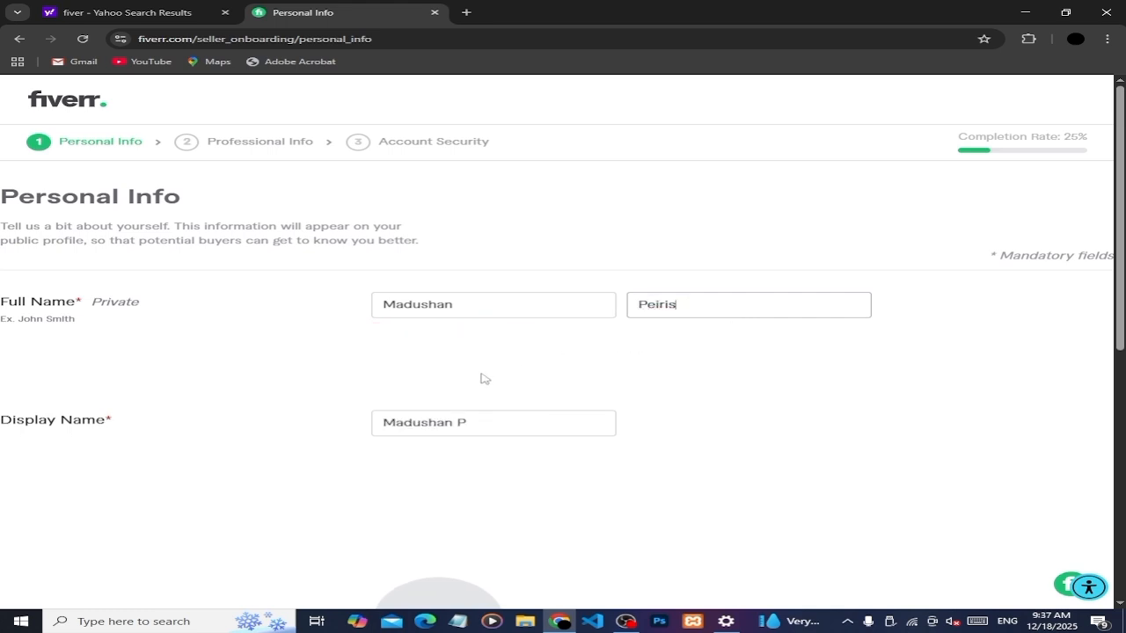
click(425, 424)
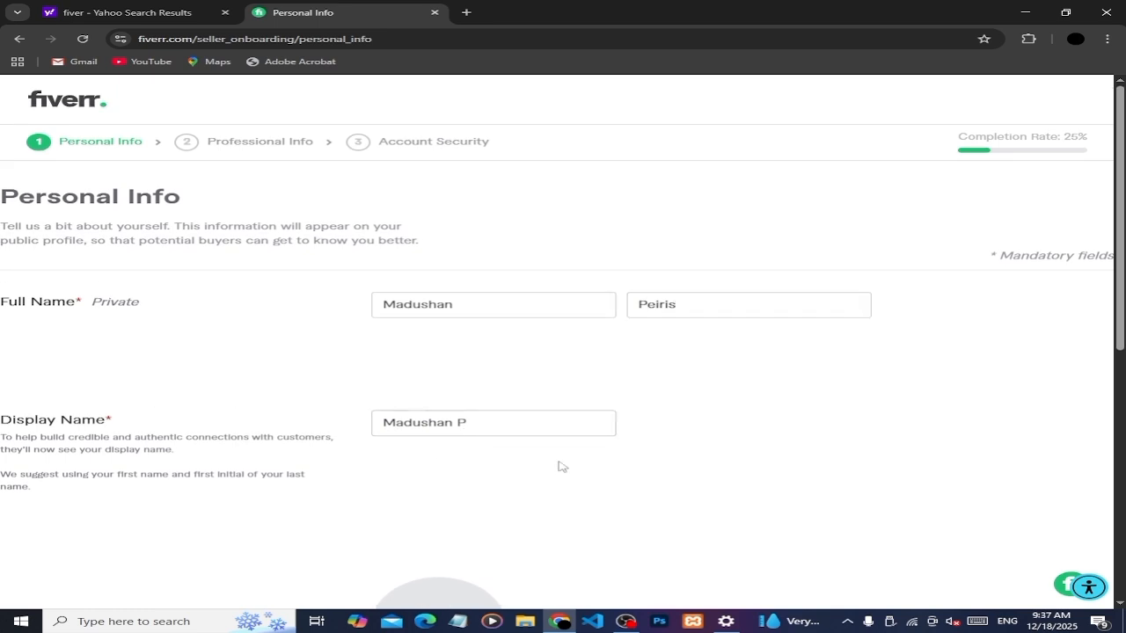
Upload an image from the Projects folder as the profile picture.
scroll(561, 466, down, 4)
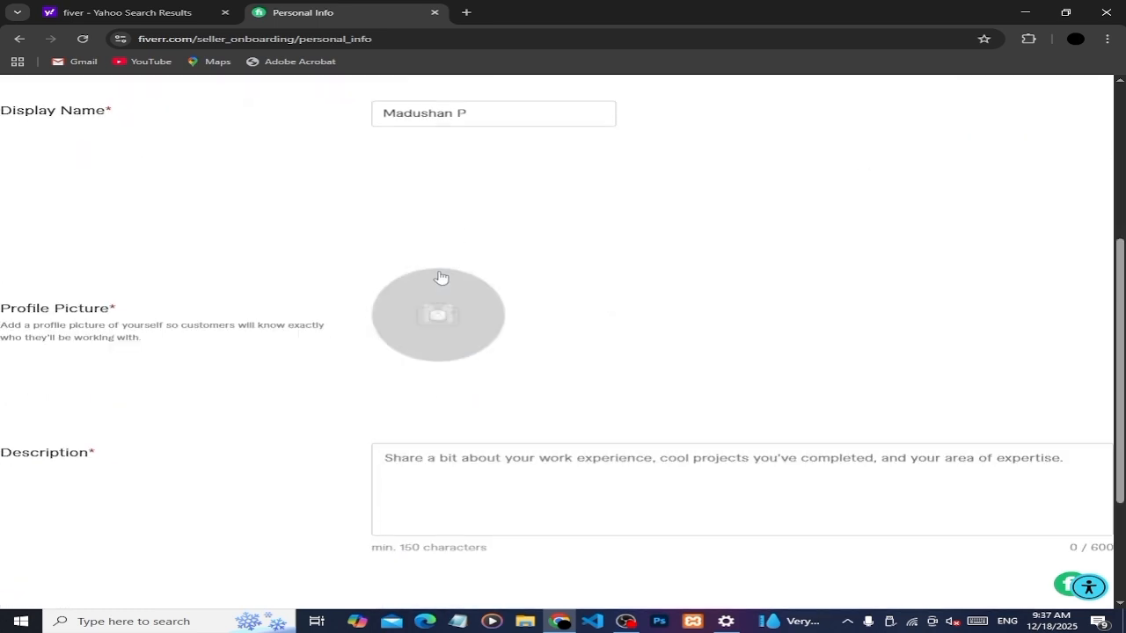
click(439, 326)
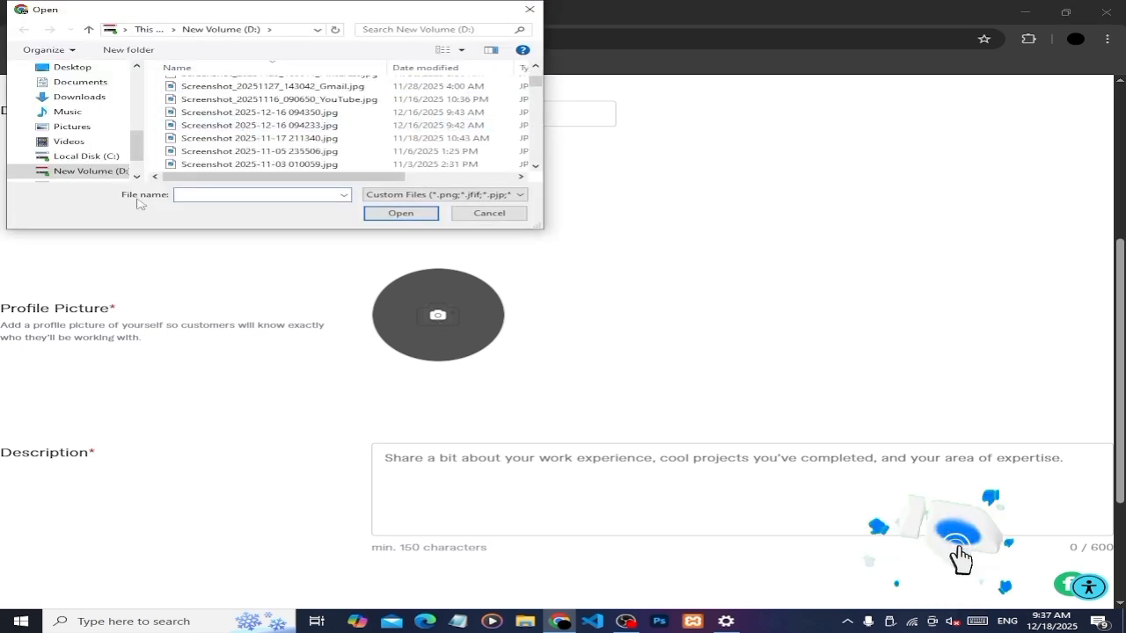
scroll(255, 128, down, 6)
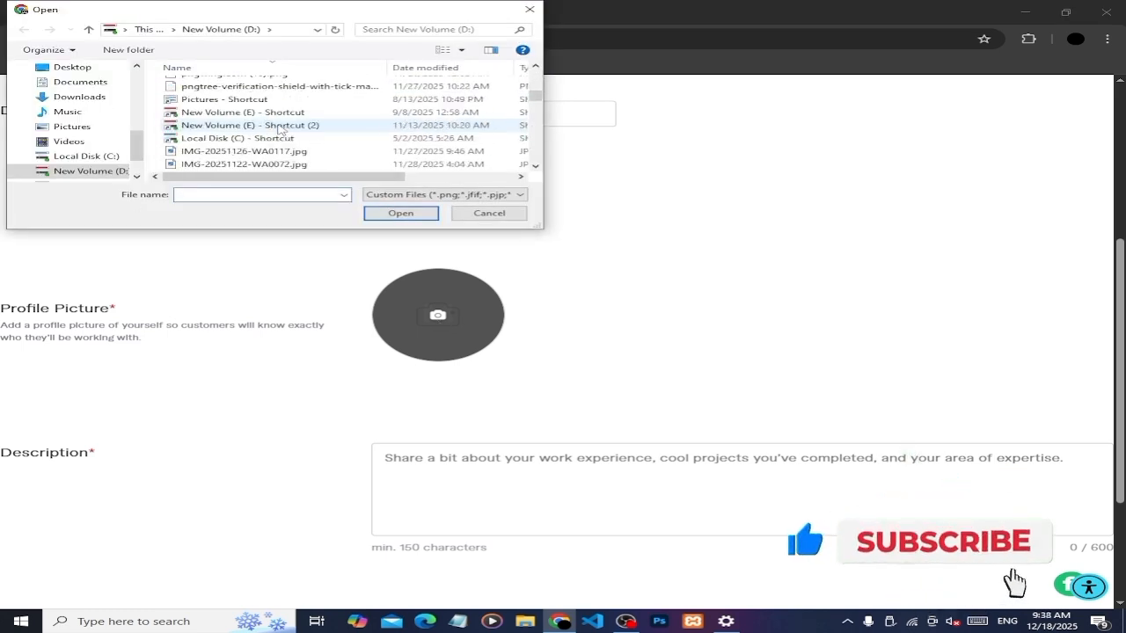
scroll(264, 140, down, 3)
scroll(251, 154, up, 3)
scroll(252, 154, down, 10)
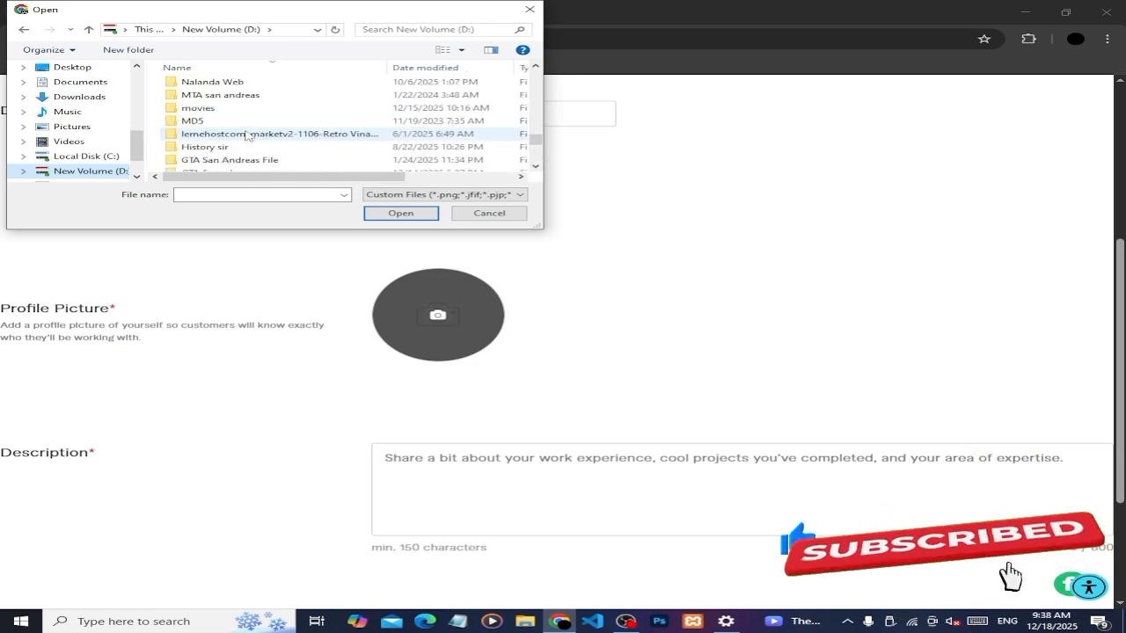
scroll(255, 156, up, 5)
double_click(256, 155)
click(89, 30)
scroll(219, 116, down, 5)
double_click(214, 123)
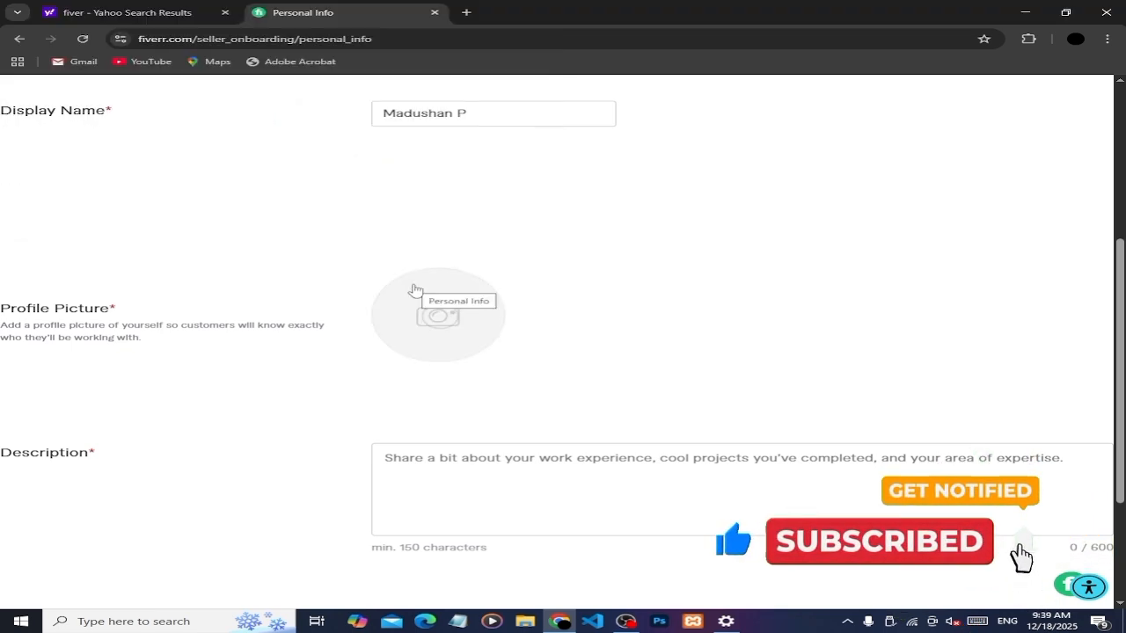
scroll(391, 415, down, 2)
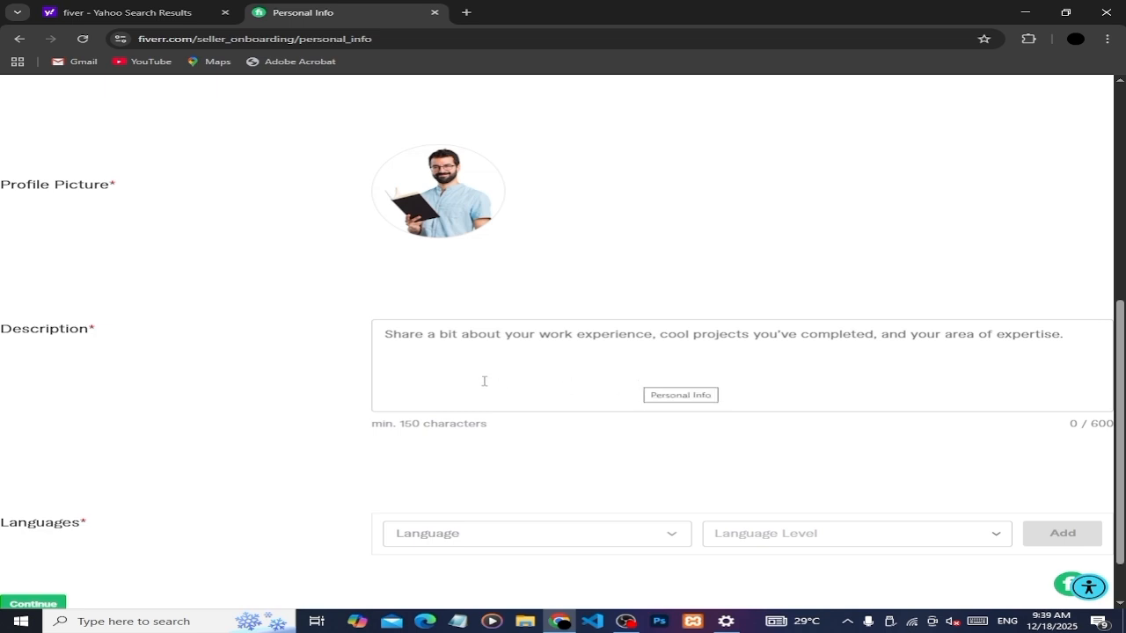
Request a generated description for the Fiverr account and select the resulting text.
click(421, 344)
text(sfdfdggg)
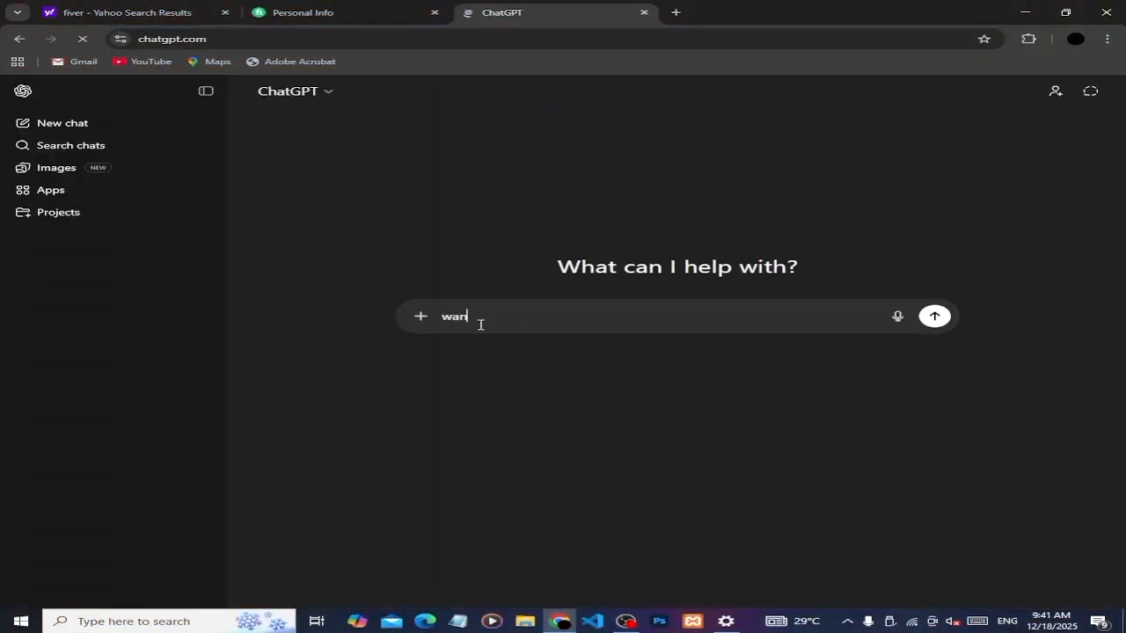
text(t description for fiver account)
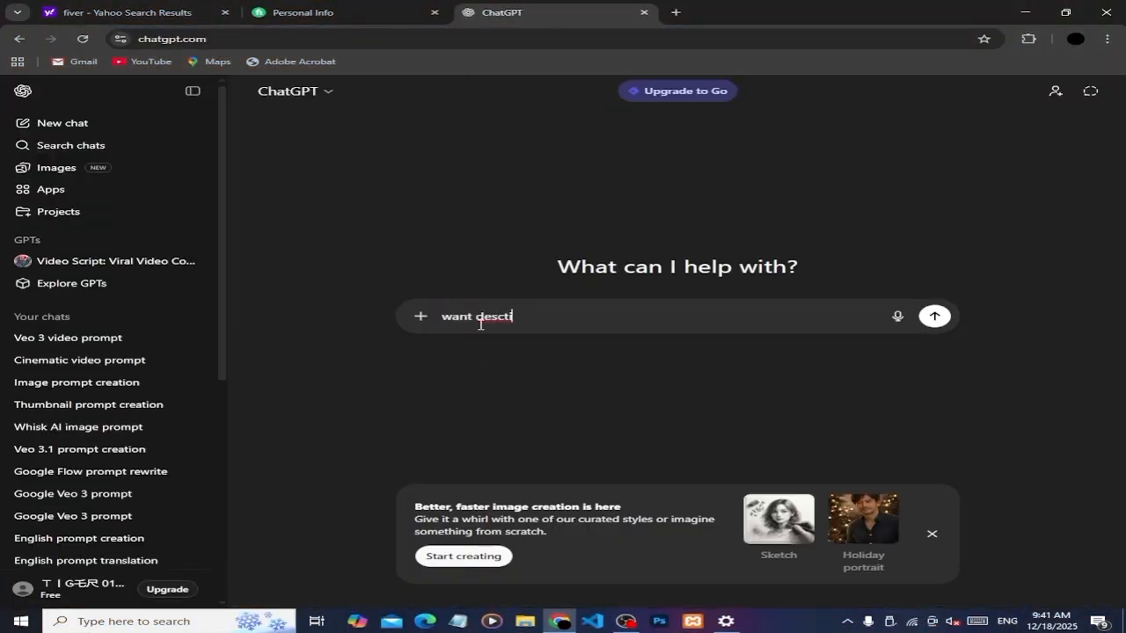
key(Return)
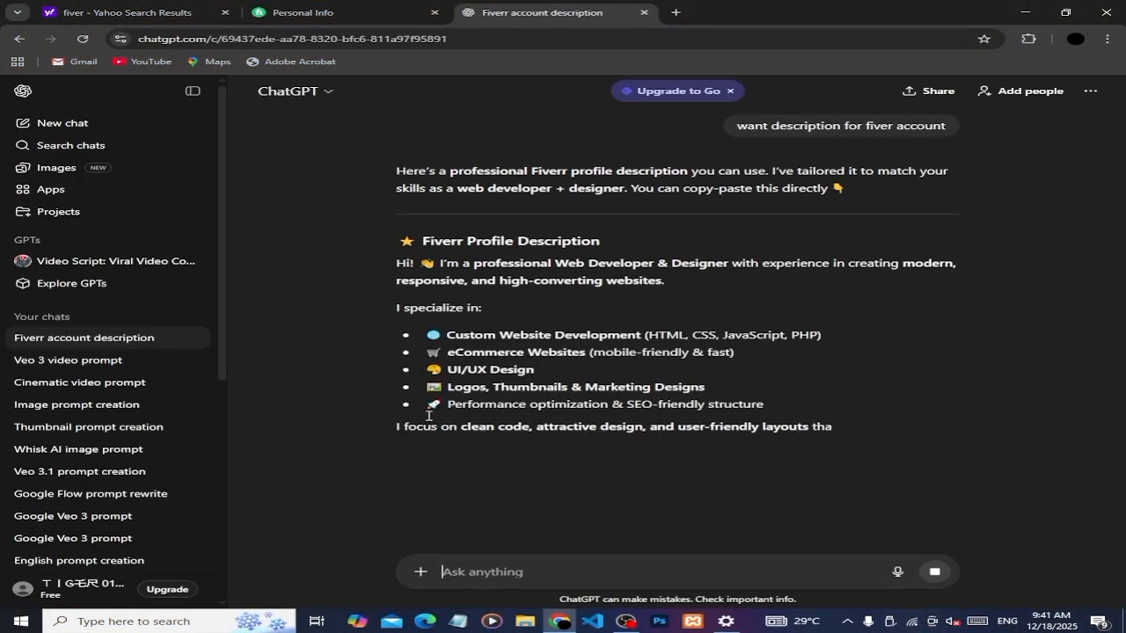
scroll(477, 414, down, 1)
drag(396, 229, 724, 470)
Paste the generated web development bio into the Fiverr Description field.
key(ctrl+shift+Tab)
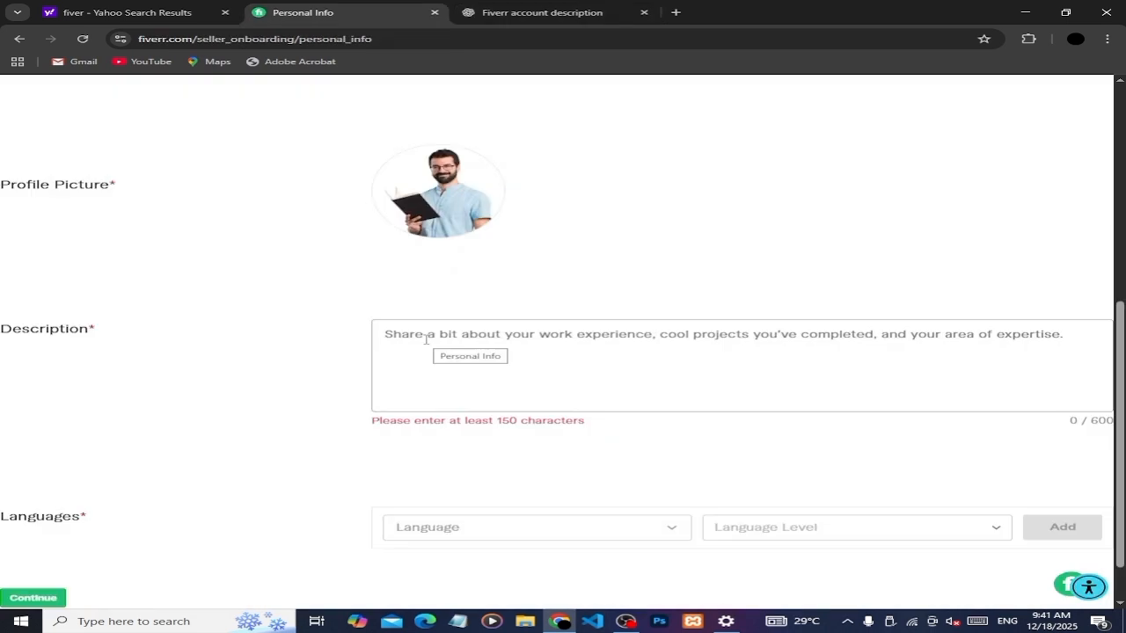
right_click(428, 343)
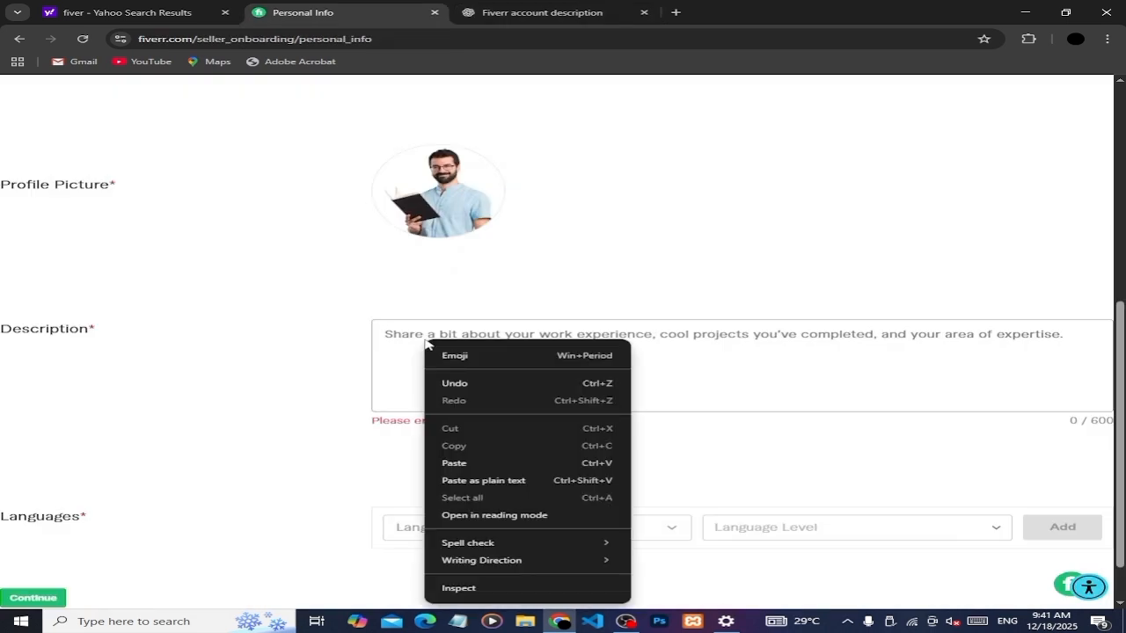
click(473, 464)
scroll(493, 379, up, 5)
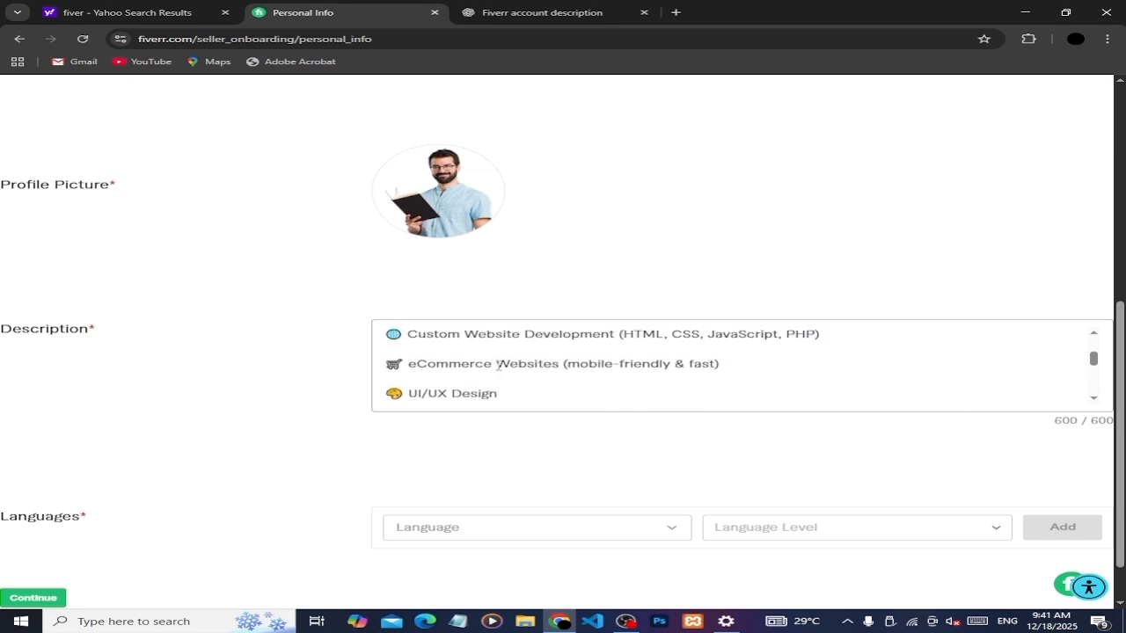
scroll(498, 366, down, 2)
scroll(498, 366, down, 1)
scroll(498, 369, up, 8)
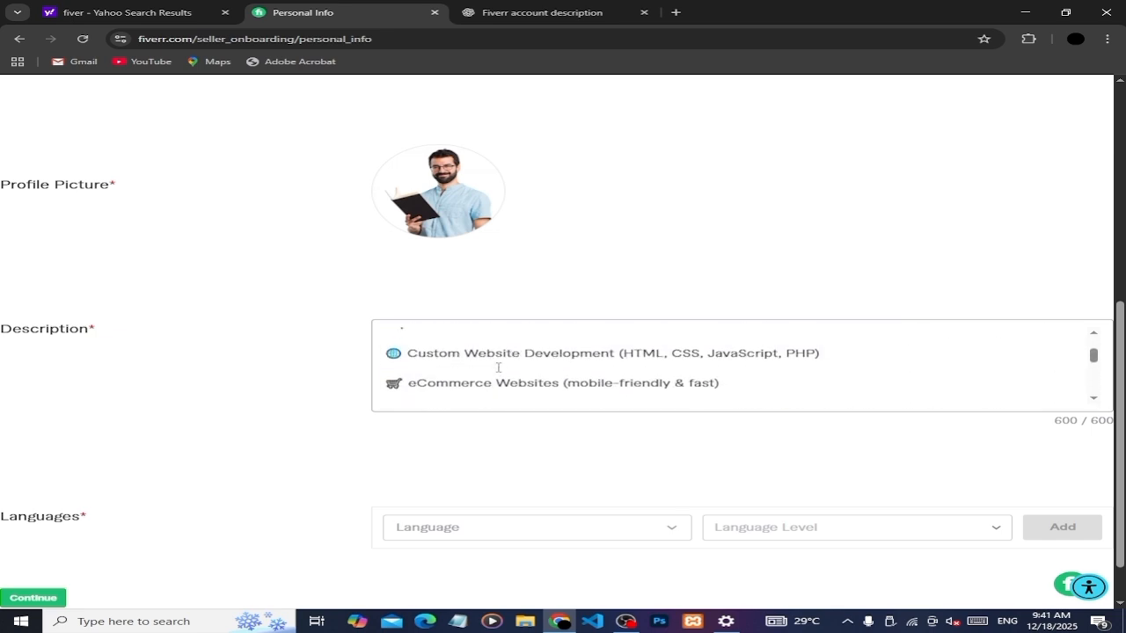
scroll(506, 425, down, 1)
scroll(518, 550, down, 3)
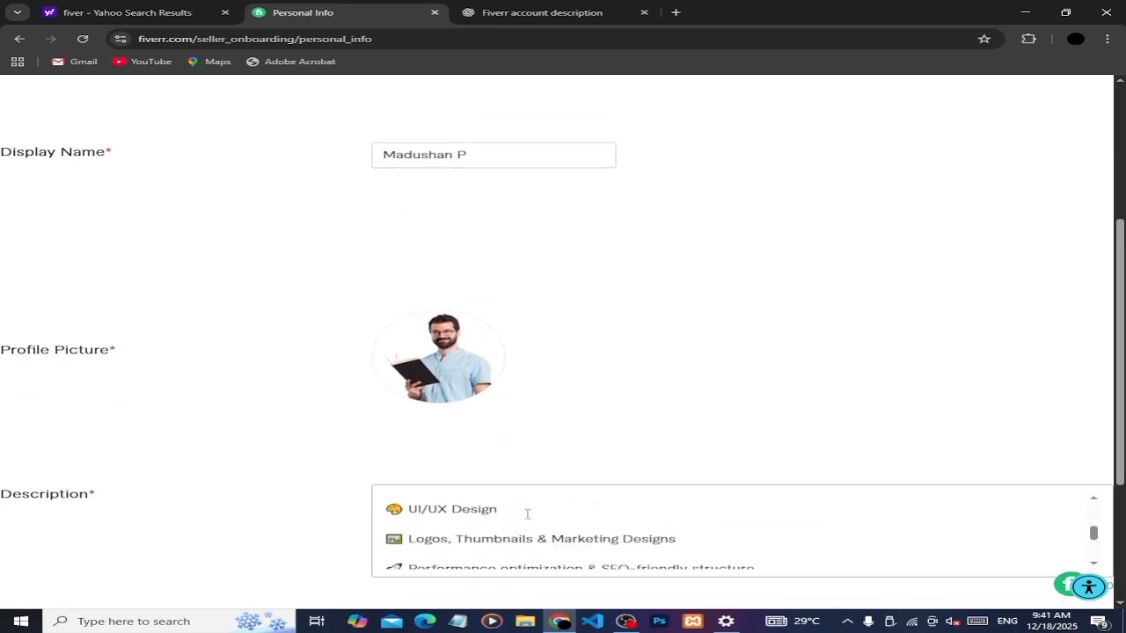
scroll(528, 512, up, 2)
scroll(553, 525, down, 2)
scroll(561, 521, down, 2)
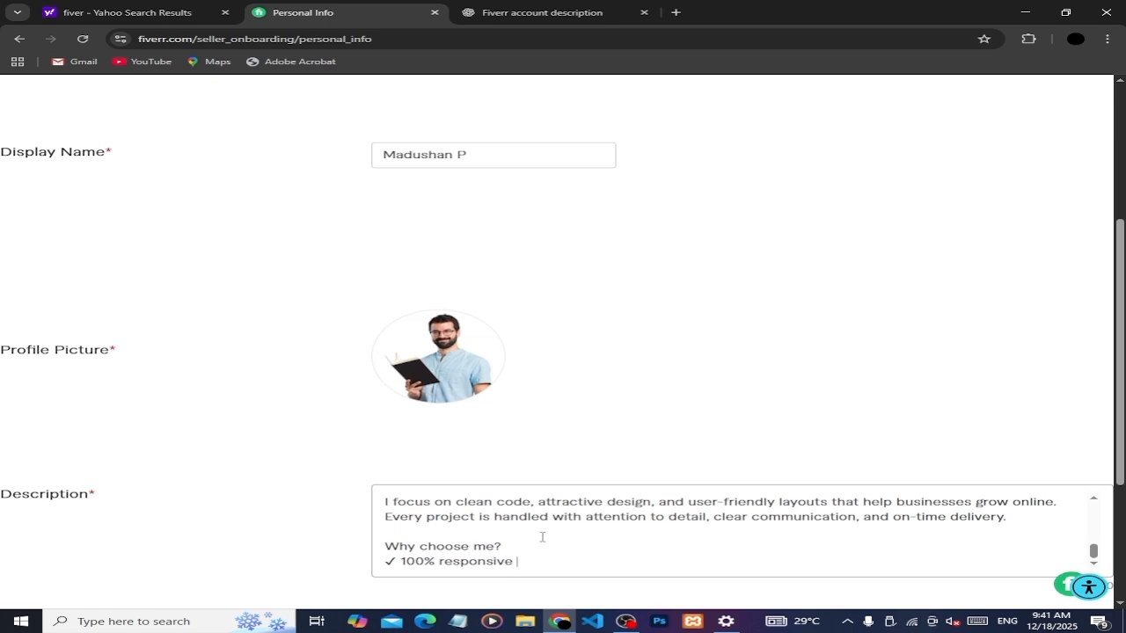
scroll(542, 536, up, 3)
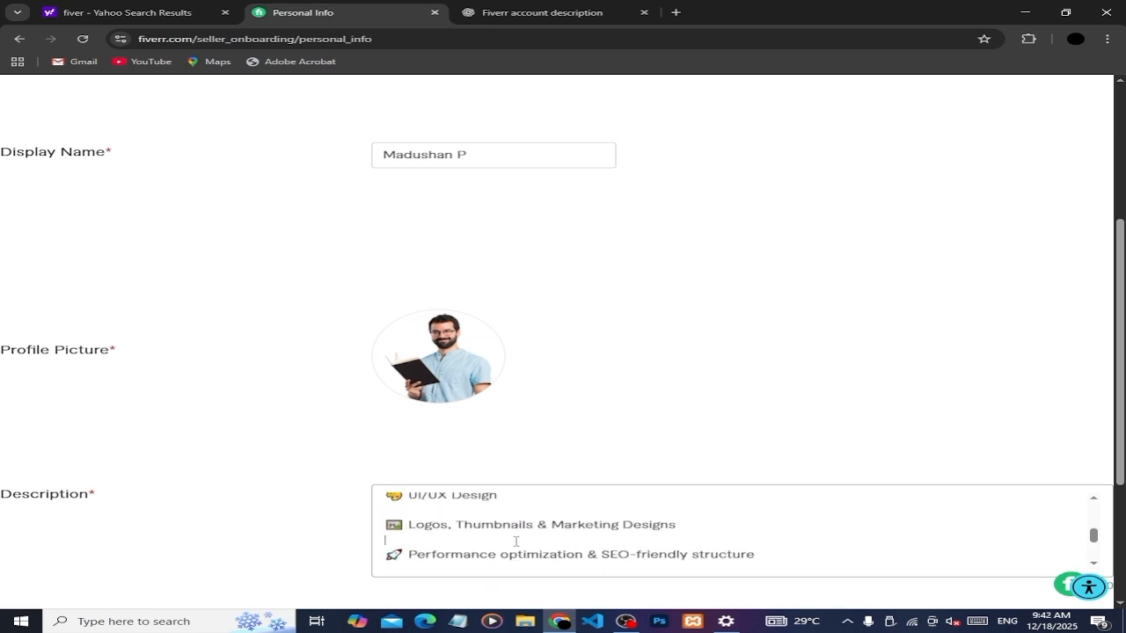
Delete the blank line after the 'Logos, Thumbnails & Marketing Designs' line.
click(505, 539)
key(BackSpace)
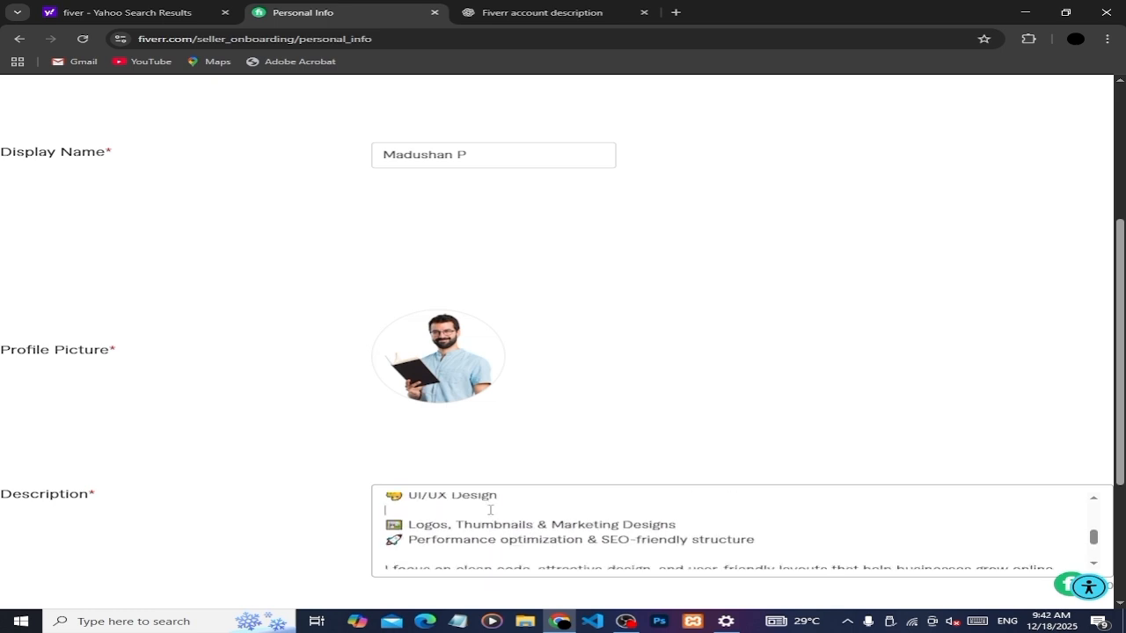
scroll(490, 519, up, 6)
scroll(475, 533, down, 6)
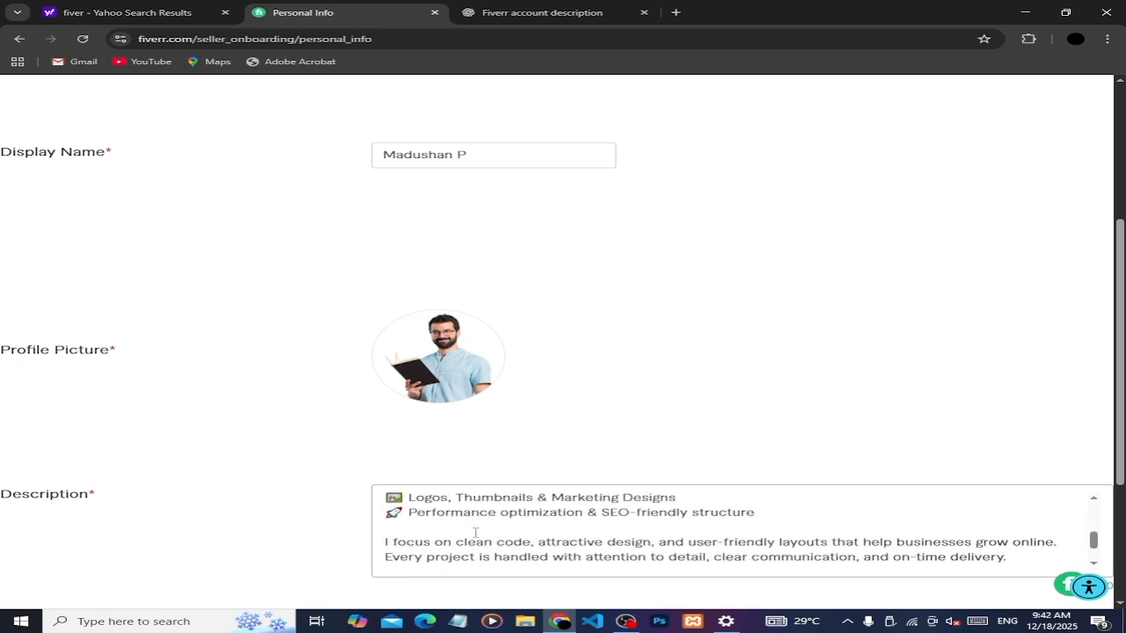
scroll(475, 533, down, 4)
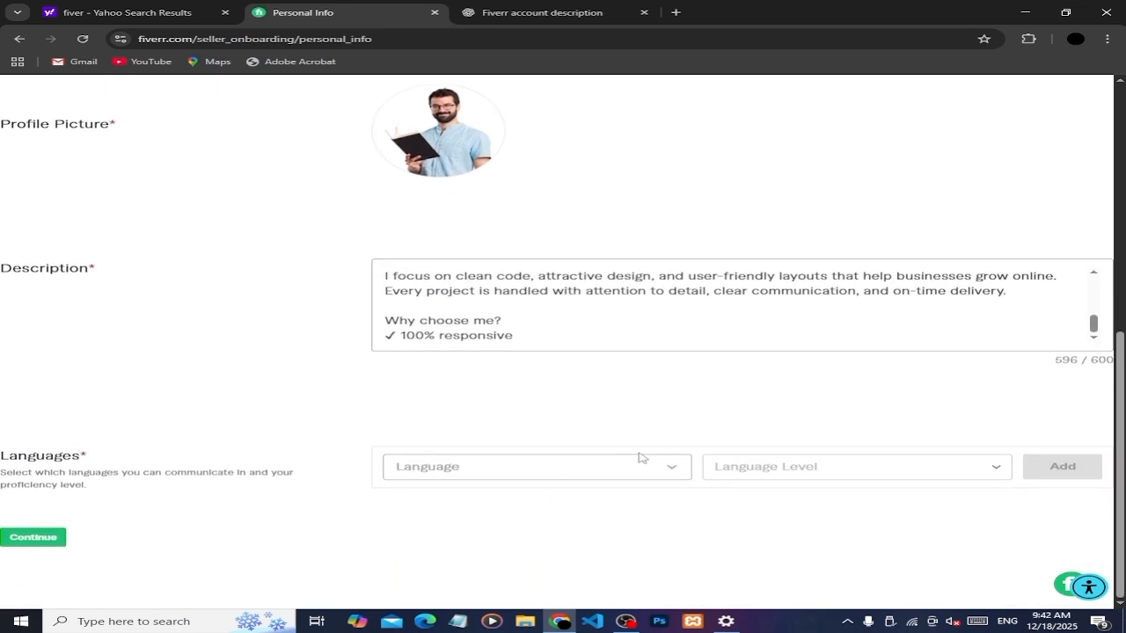
Add English at Conversational level to Languages and continue to Professional Info.
click(666, 467)
scroll(583, 410, down, 10)
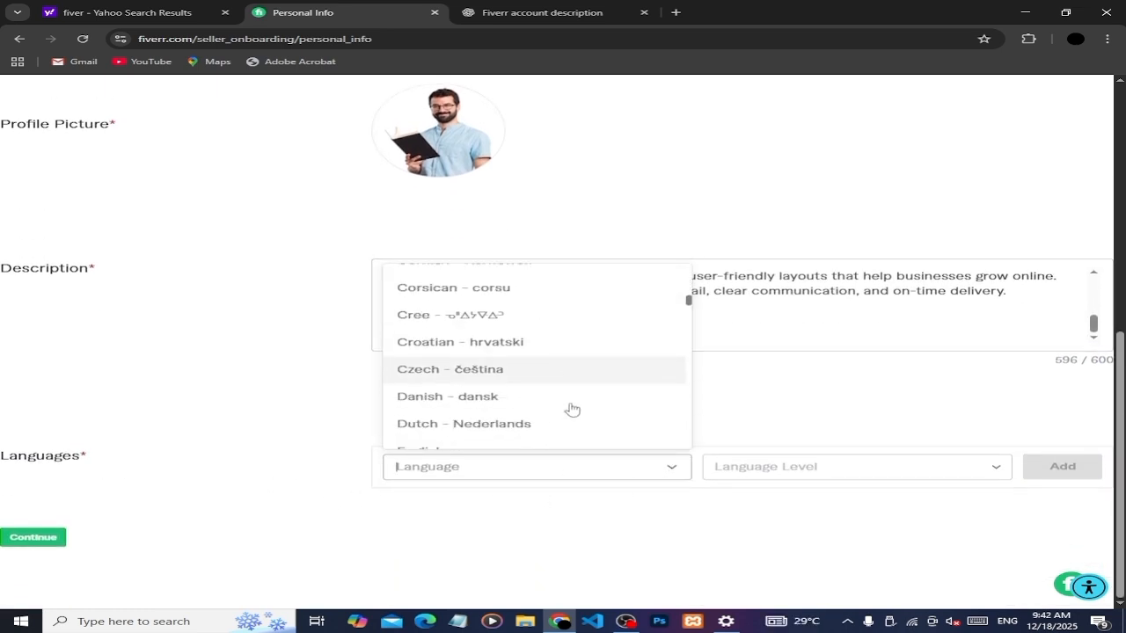
scroll(563, 419, down, 18)
drag(690, 370, 695, 305)
click(598, 354)
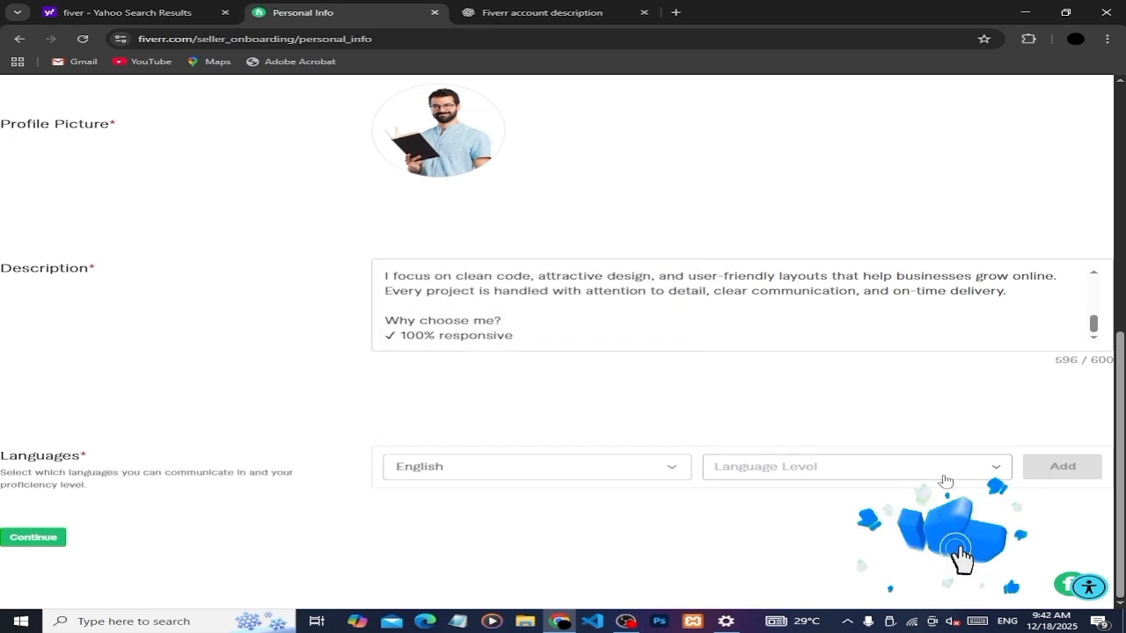
click(879, 467)
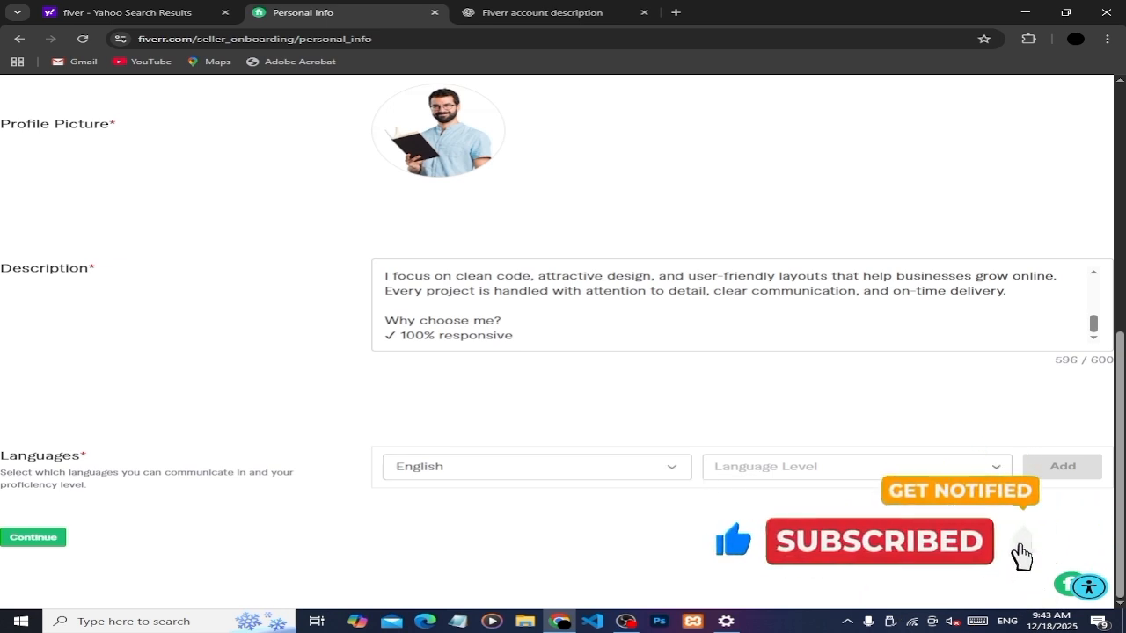
click(990, 467)
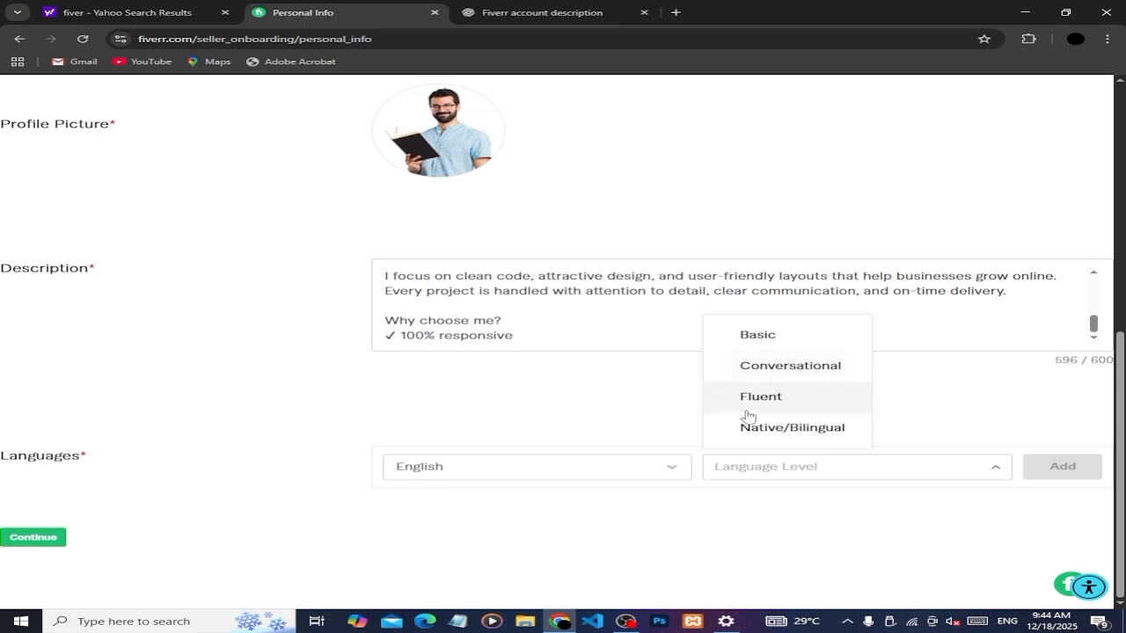
click(768, 380)
click(1061, 467)
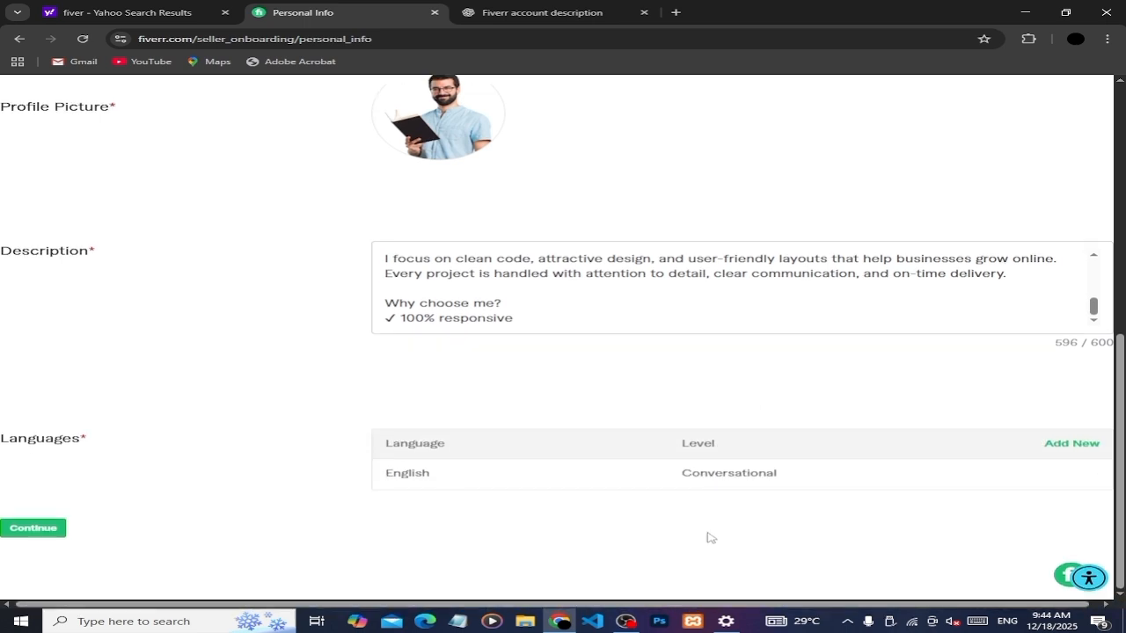
click(37, 529)
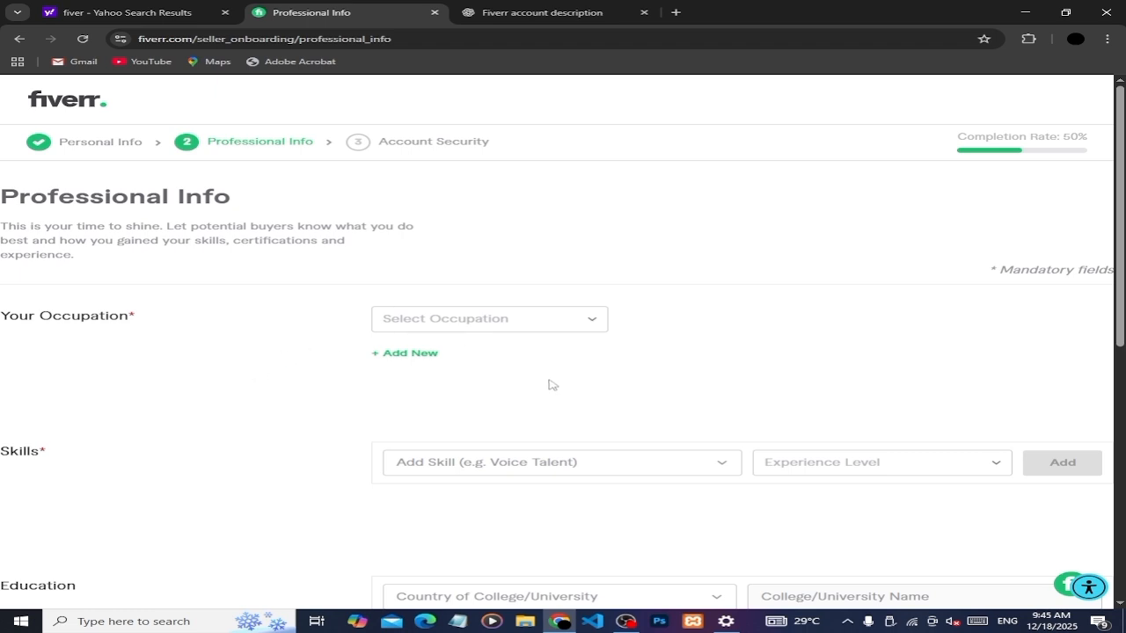
Set the occupation to Video & Animation.
click(595, 327)
scroll(484, 440, down, 4)
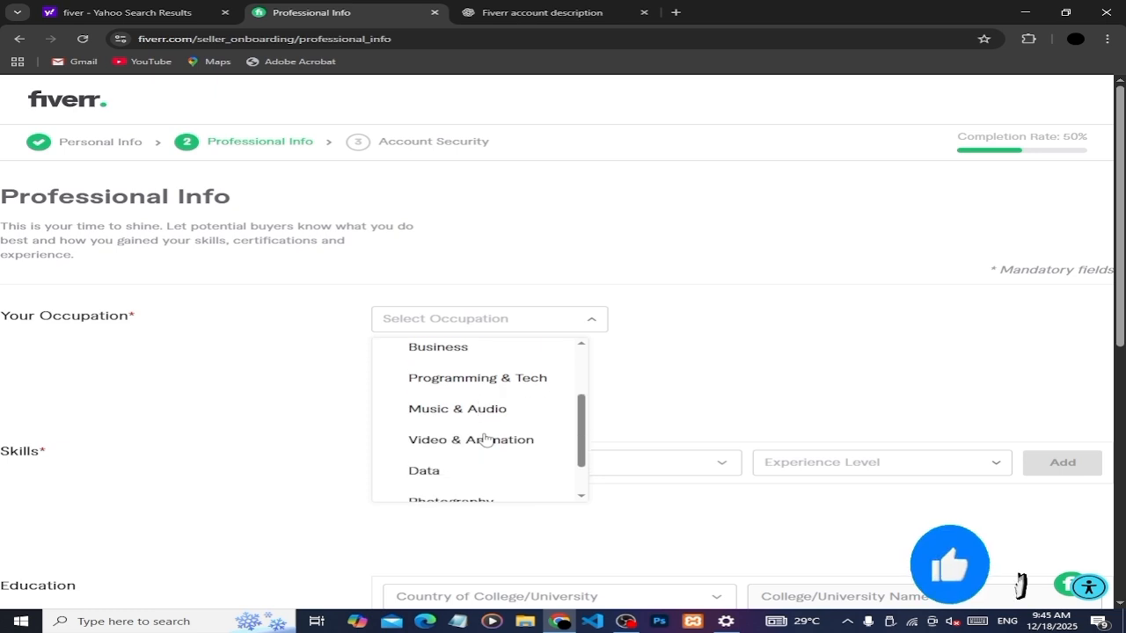
scroll(485, 440, up, 4)
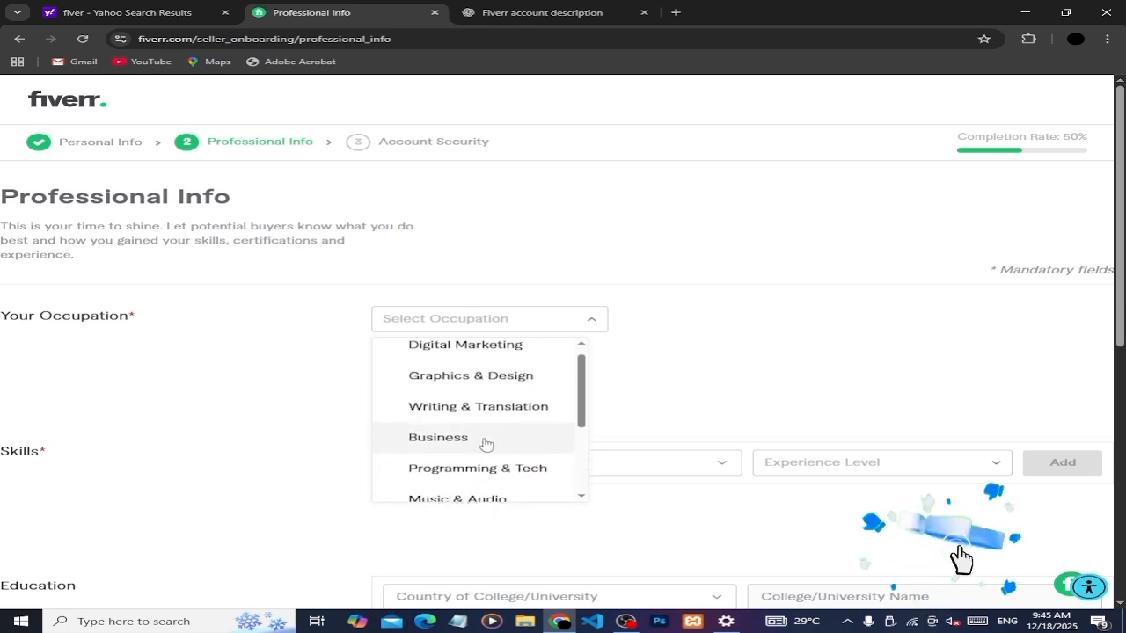
scroll(485, 444, down, 4)
scroll(484, 475, up, 3)
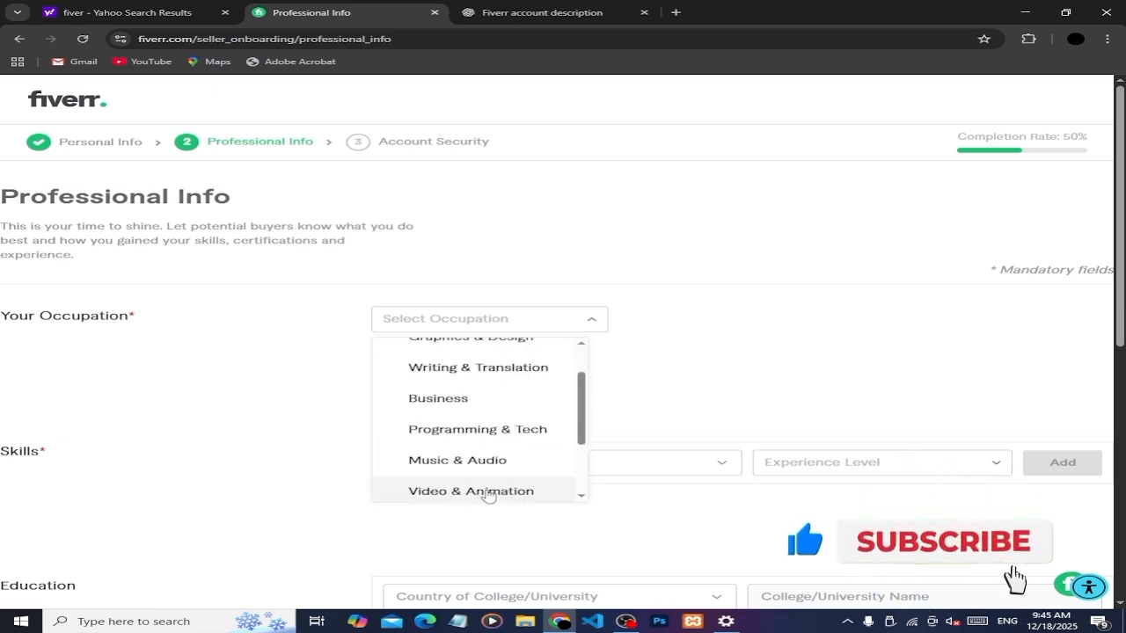
click(486, 493)
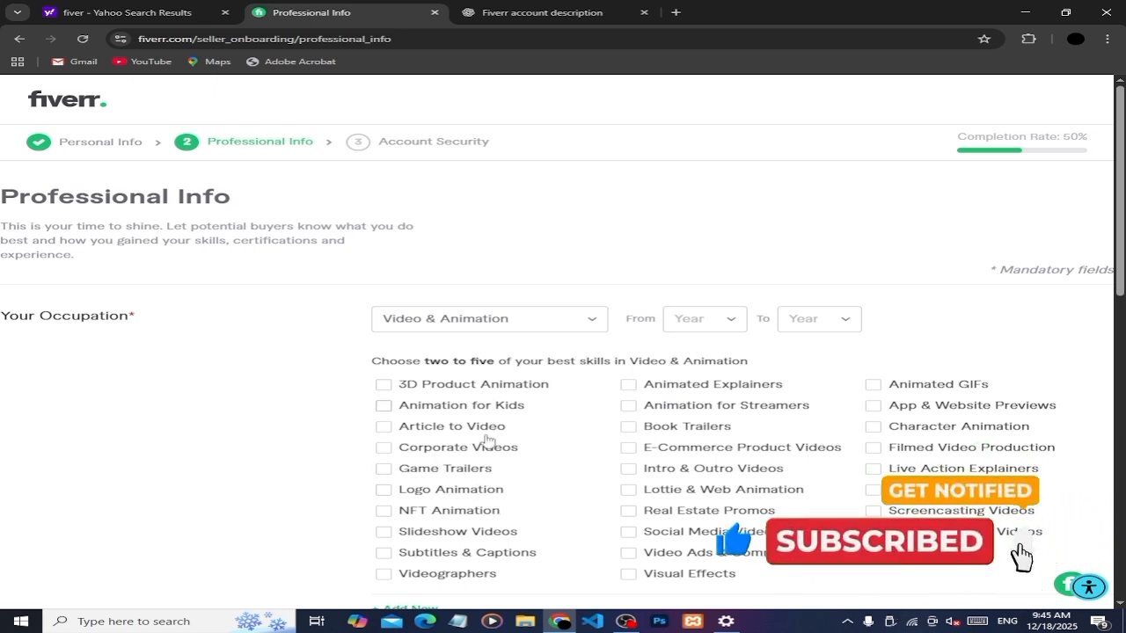
Tick Intro & Outro Videos, Live Action Explainers, Video Editing, Video Ads & Commercials, Social Media Videos.
scroll(490, 475, down, 1)
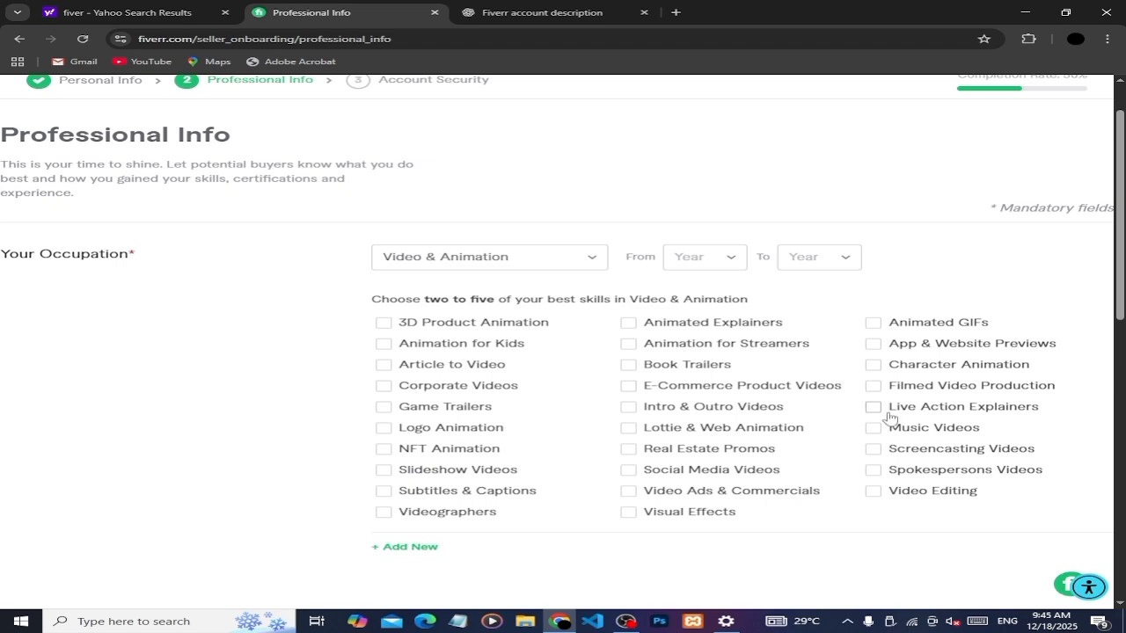
click(644, 413)
click(872, 406)
click(873, 491)
click(628, 491)
click(628, 470)
scroll(711, 497, down, 3)
scroll(710, 497, up, 3)
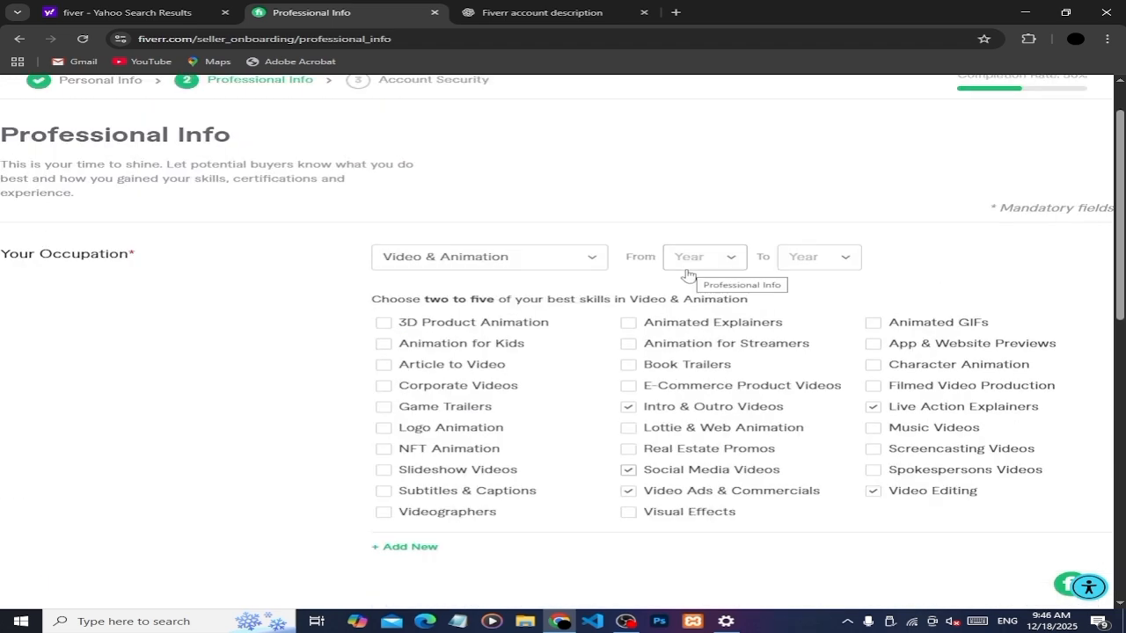
Open the From Year list and dismiss it without choosing a year.
click(733, 259)
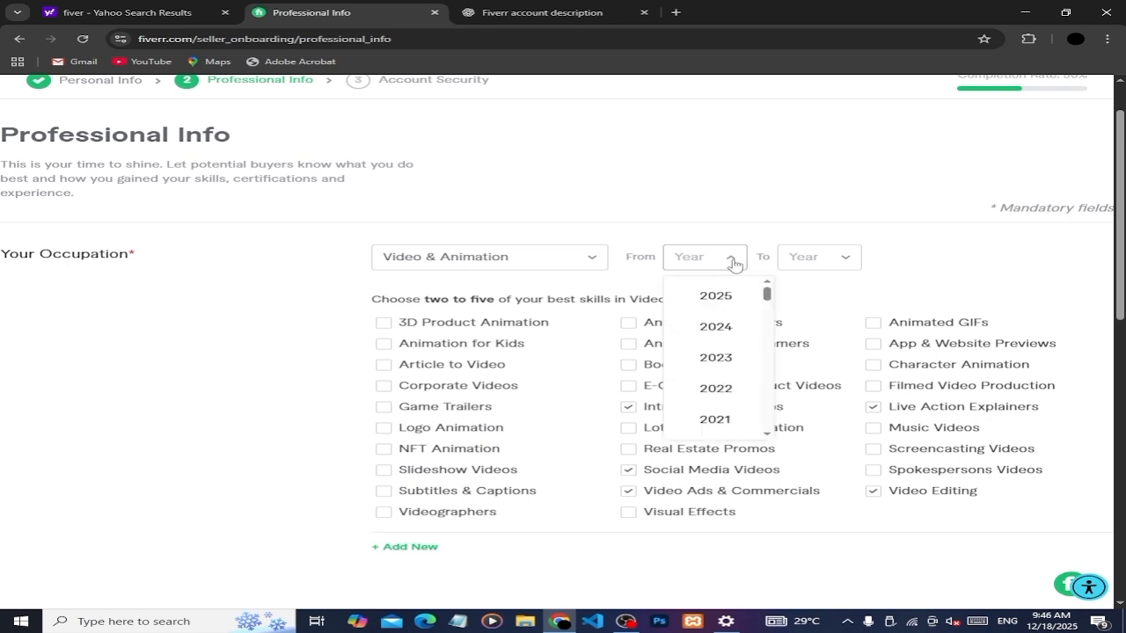
scroll(731, 264, up, 1)
scroll(730, 379, down, 3)
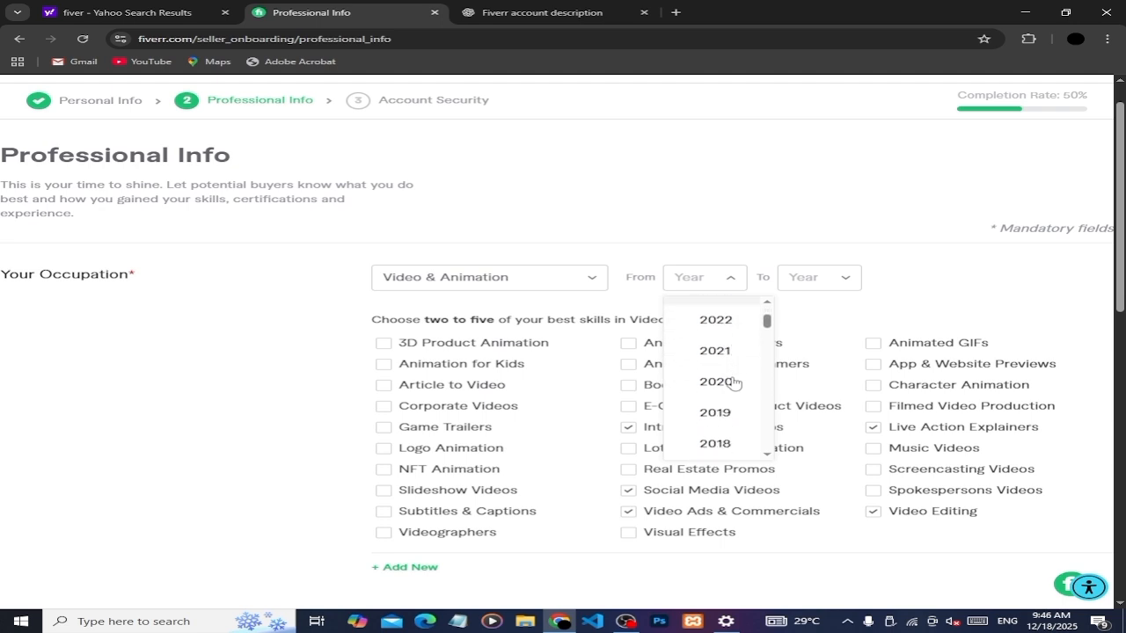
scroll(721, 361, up, 2)
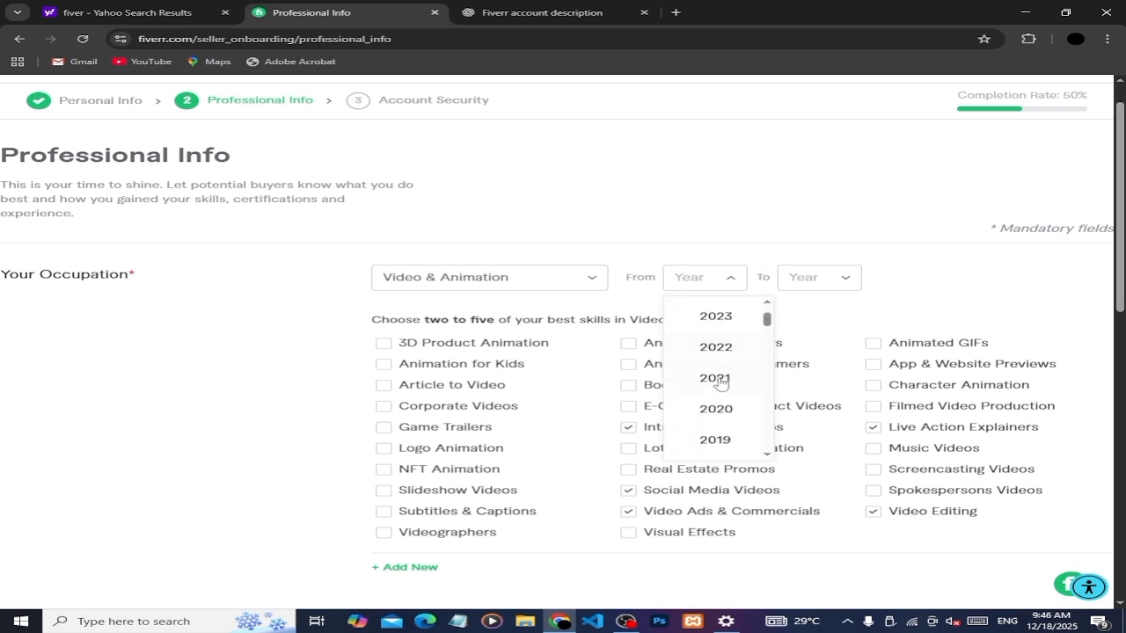
click(708, 348)
scroll(2, 256, down, 4)
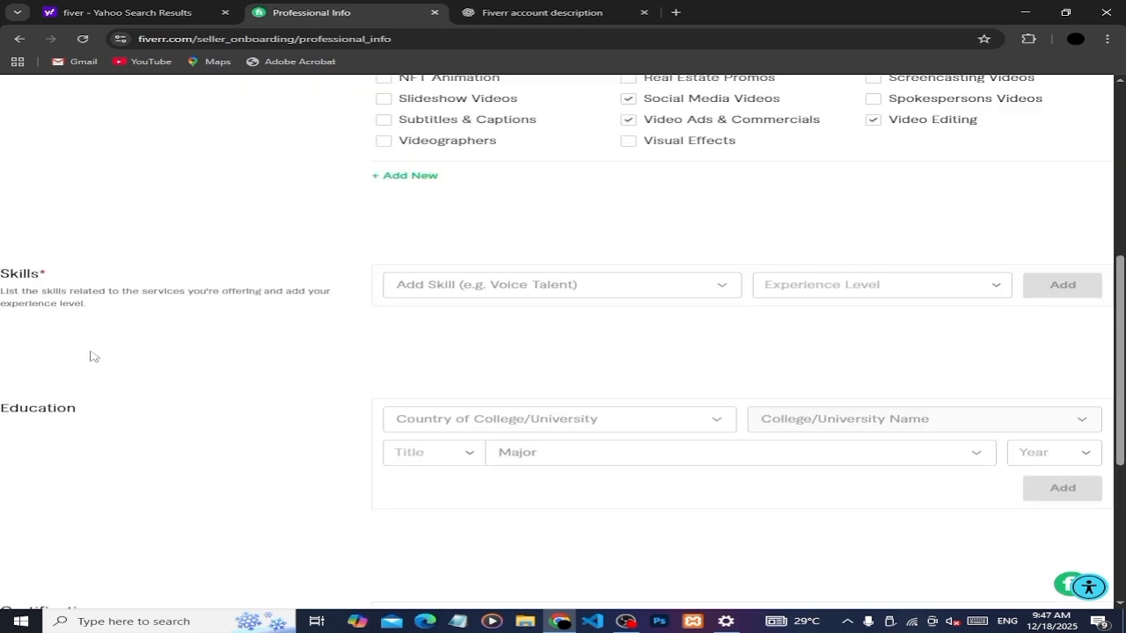
Replace a 'graphic designer' entry with the Video ads skill at Intermediate experience and add it.
click(728, 291)
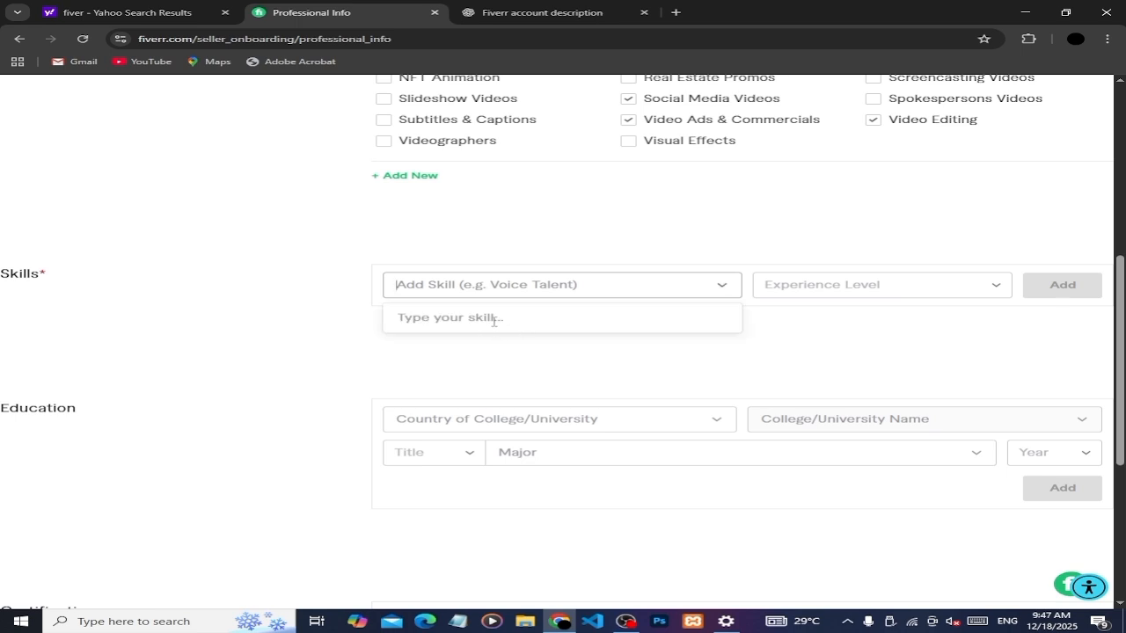
text(graphic designer)
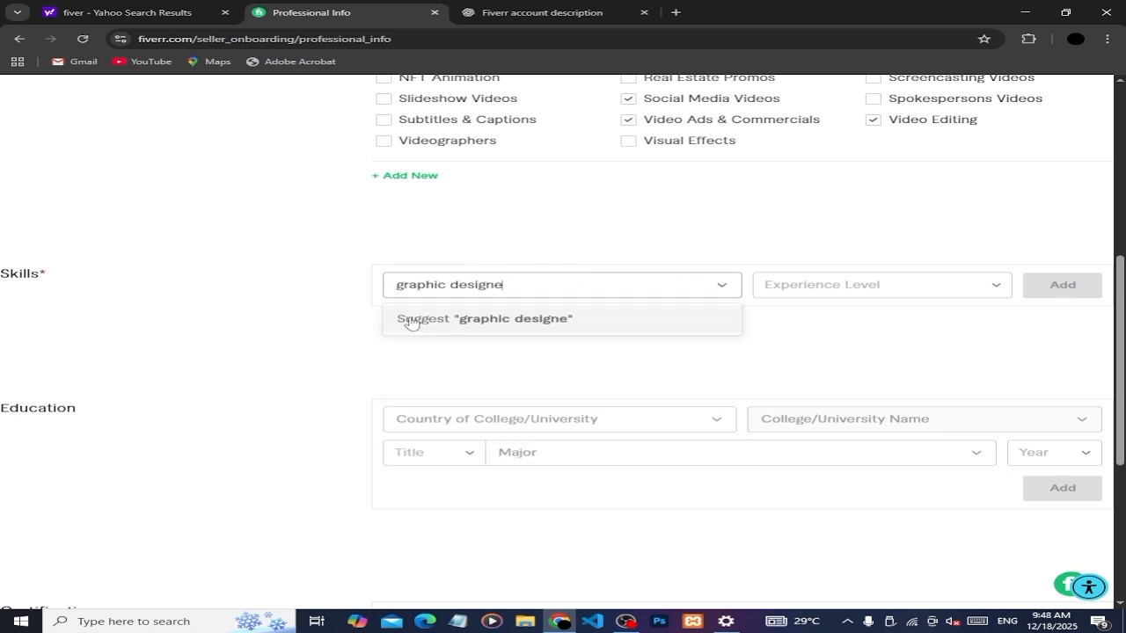
key(Return)
click(493, 287)
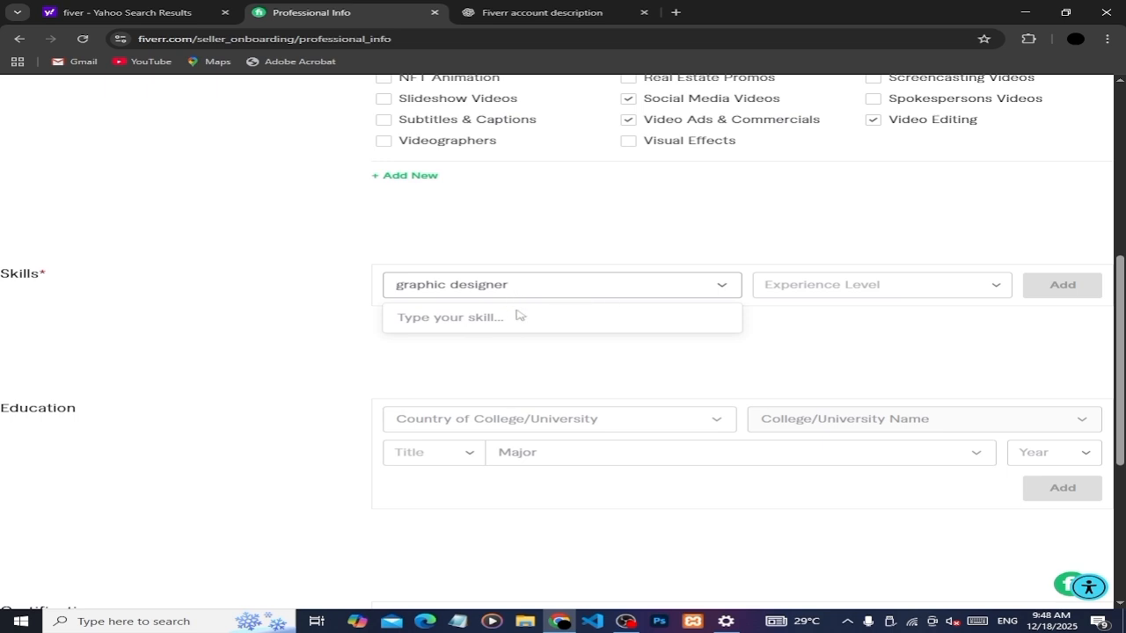
text(video)
click(502, 373)
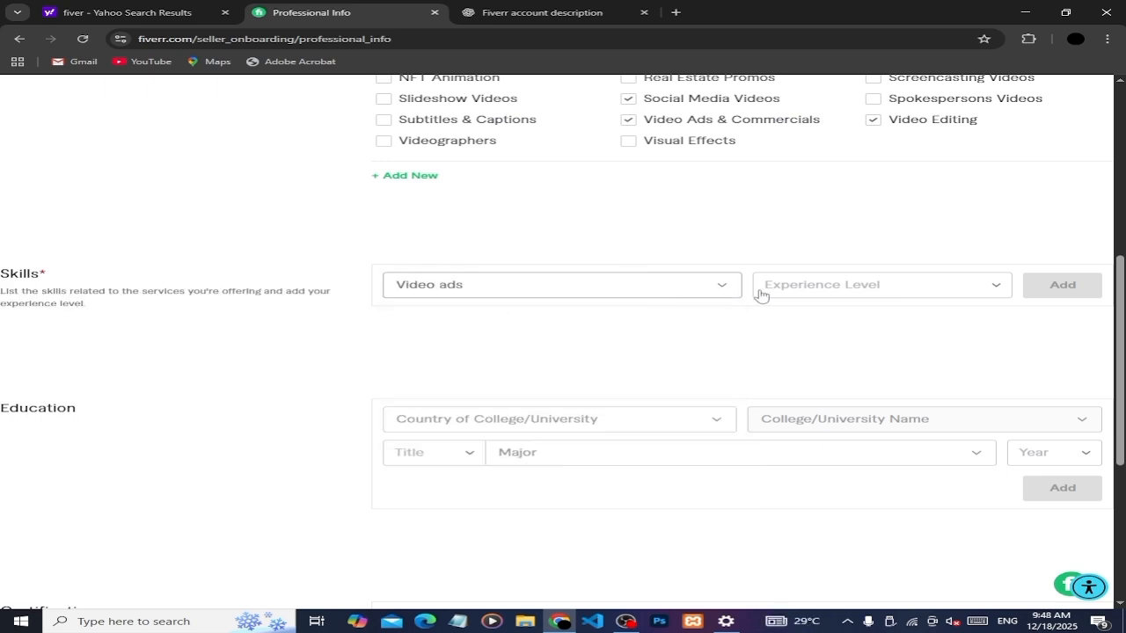
click(980, 294)
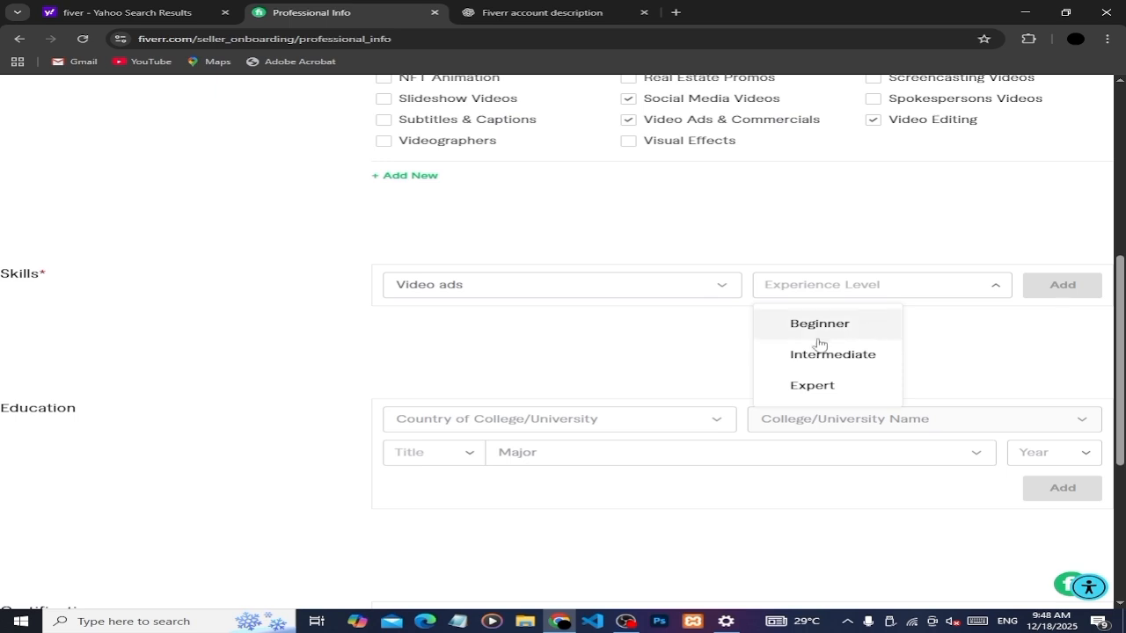
scroll(836, 367, down, 1)
scroll(843, 368, up, 1)
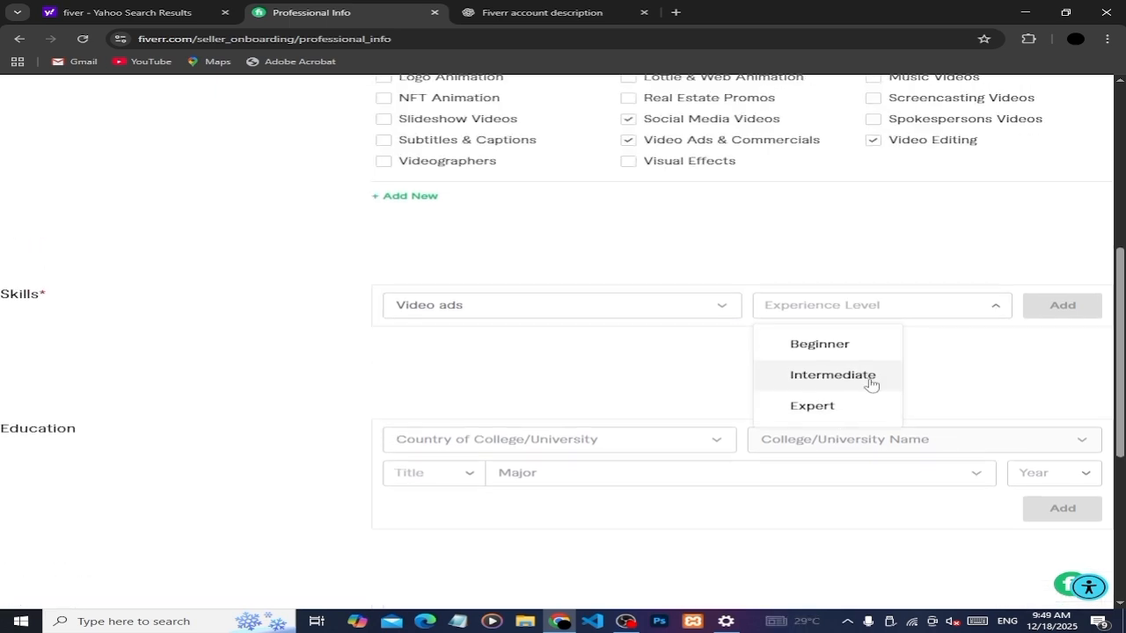
click(842, 385)
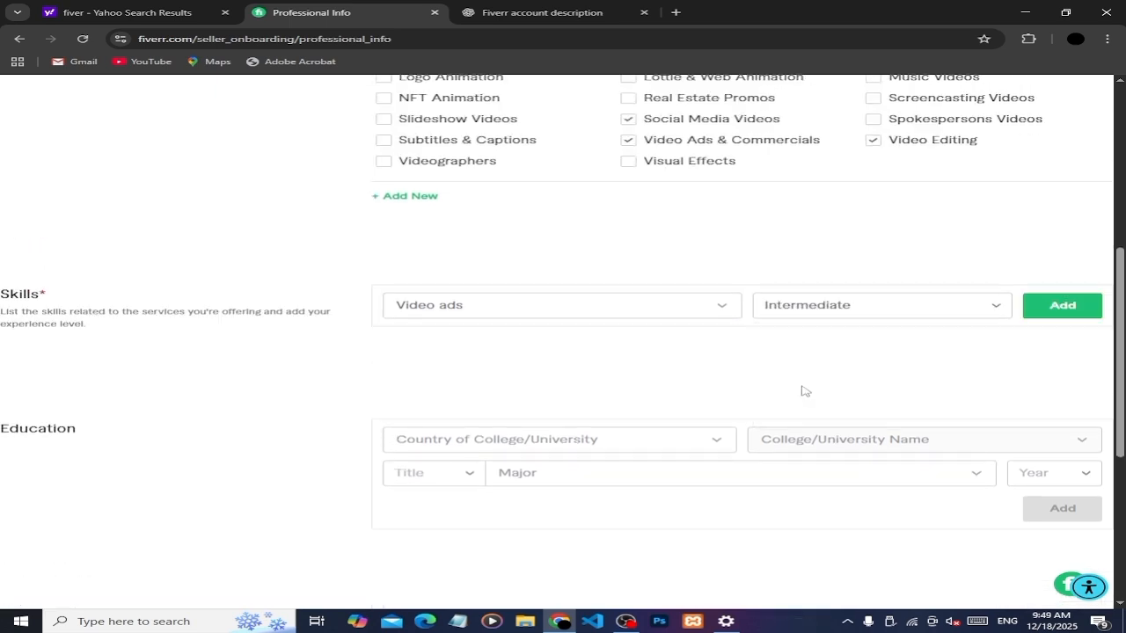
click(1051, 305)
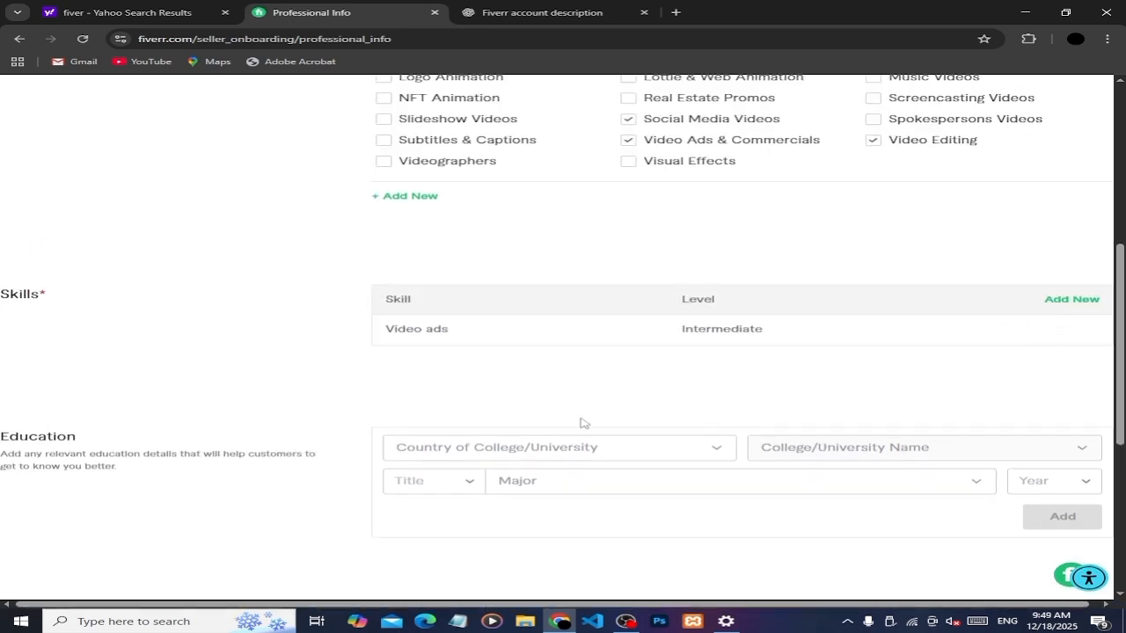
scroll(392, 422, down, 2)
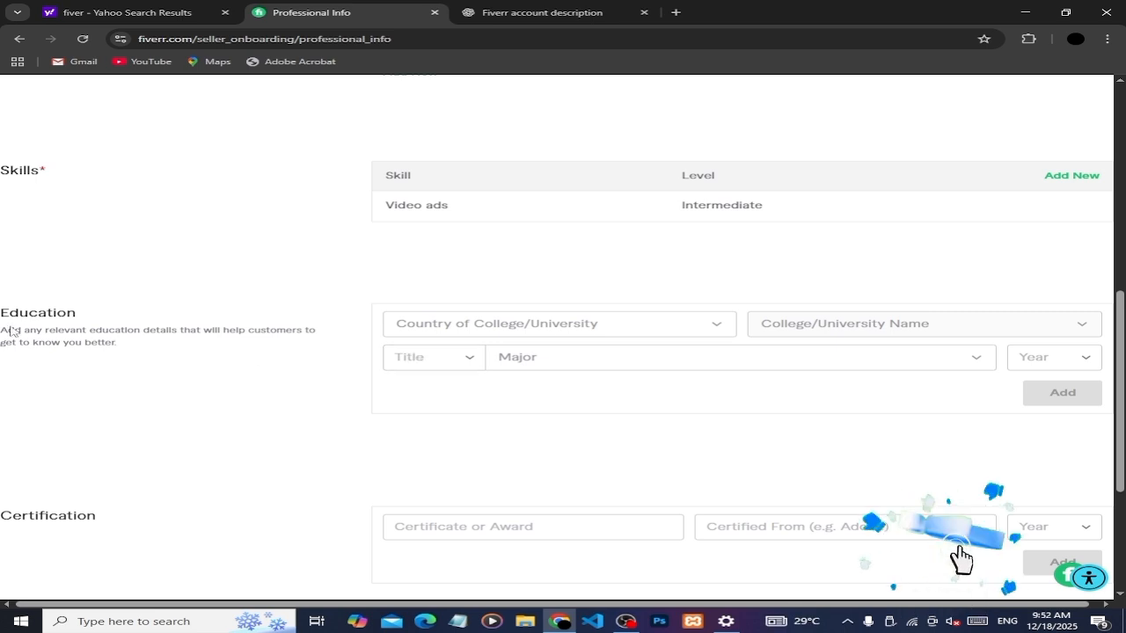
Leave Education, Certification and Personal Website empty and continue to Account Security.
scroll(553, 414, down, 1)
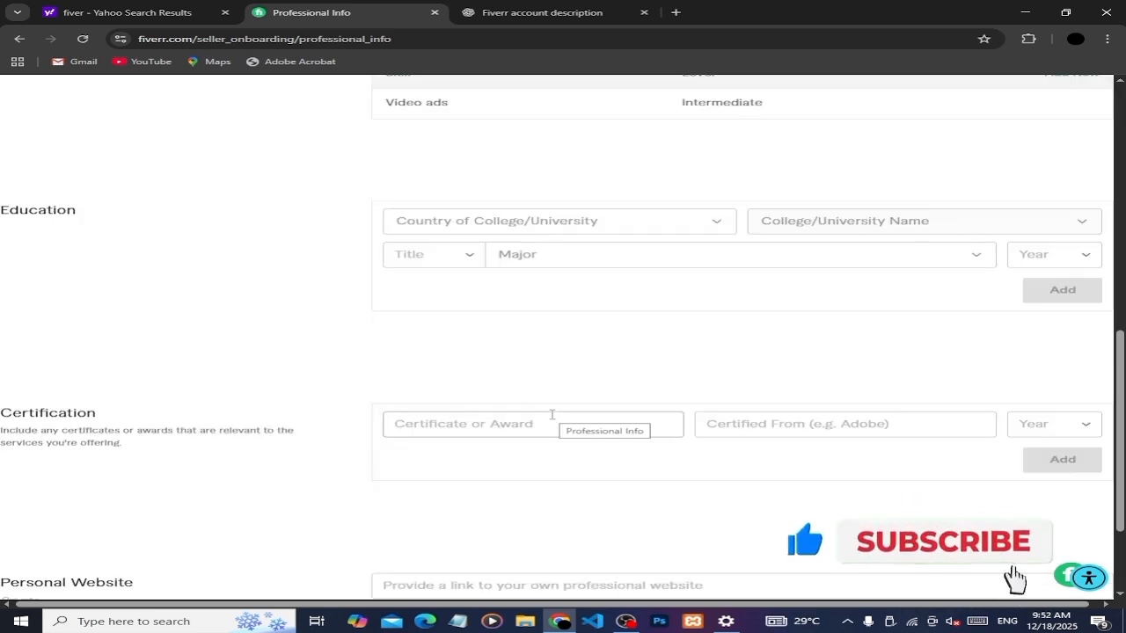
scroll(554, 417, down, 1)
scroll(559, 421, up, 1)
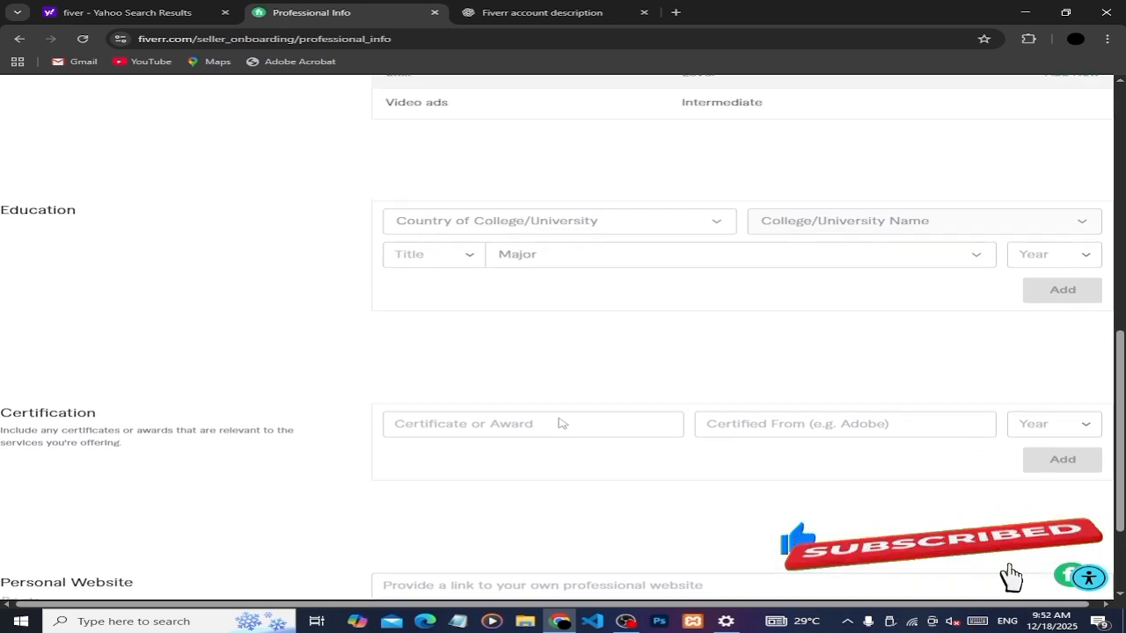
scroll(557, 419, up, 2)
scroll(54, 420, down, 3)
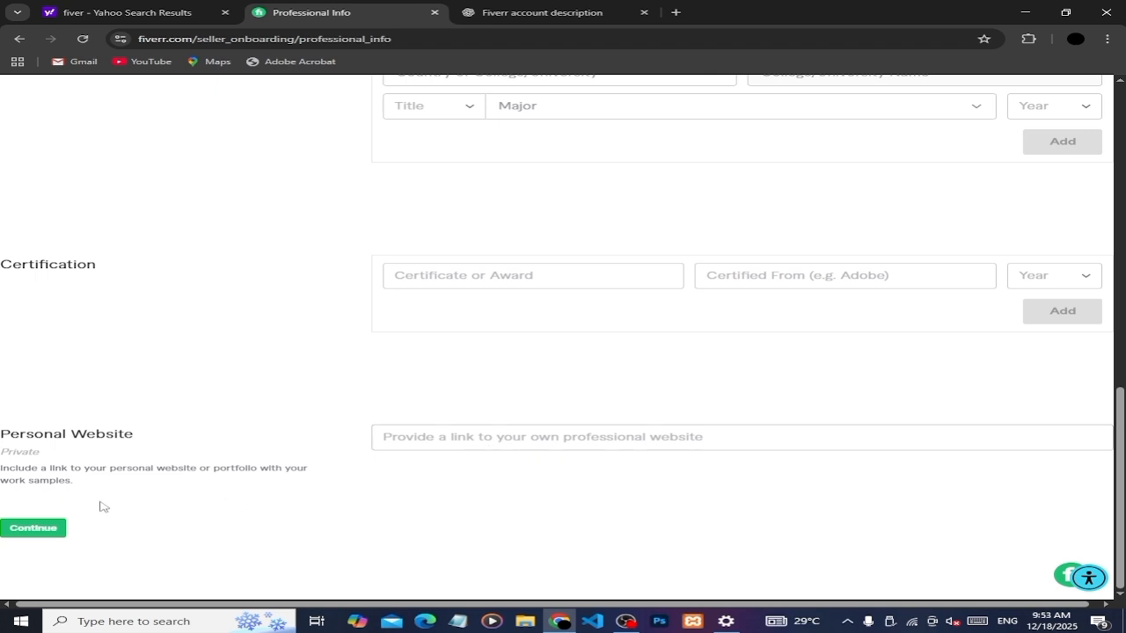
click(470, 442)
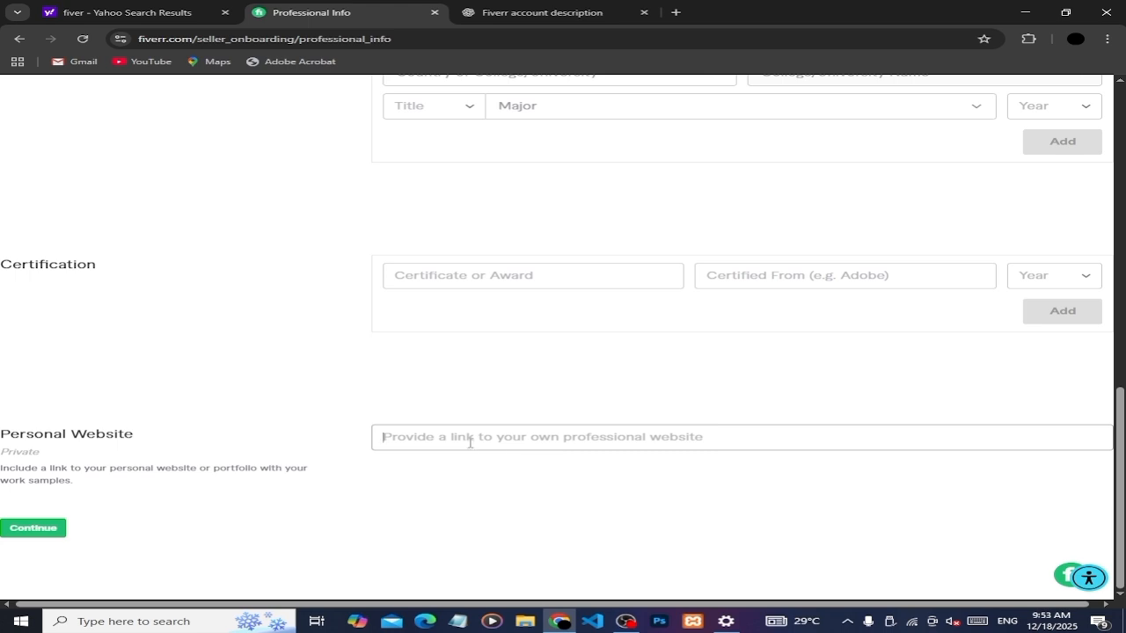
click(33, 531)
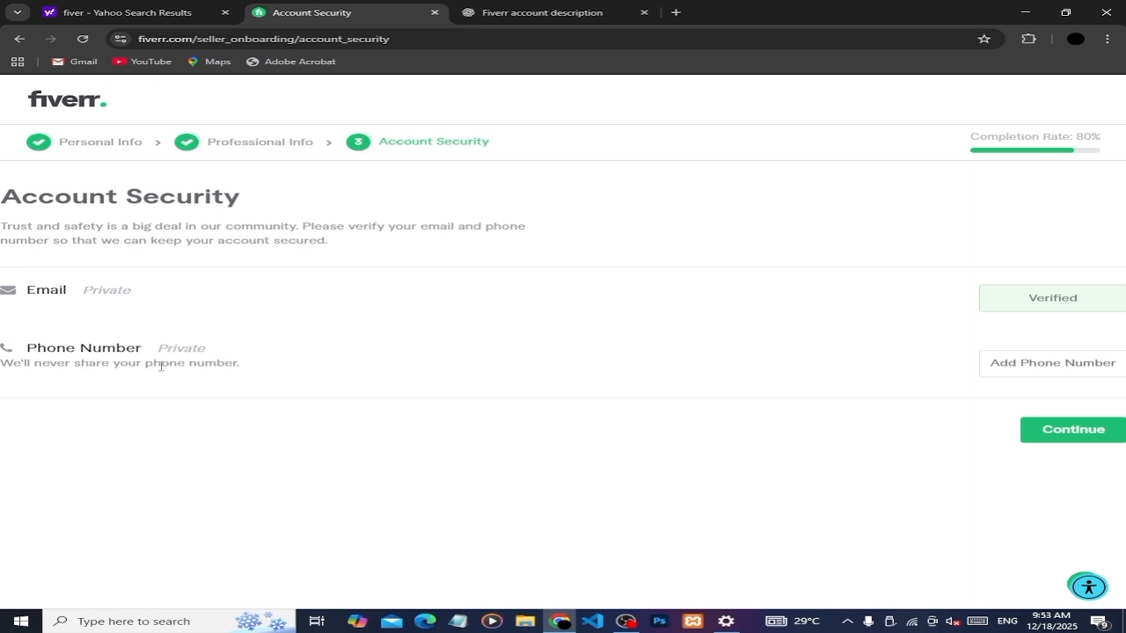
Add a phone number with country Sri Lanka and have the verification code sent by text.
click(1054, 374)
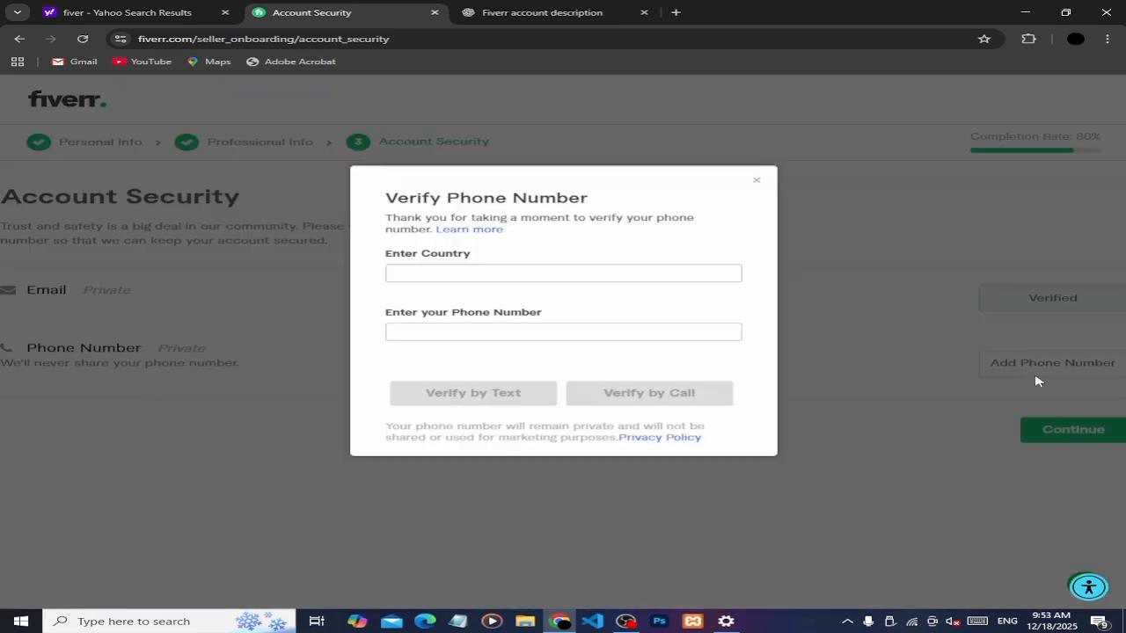
click(493, 272)
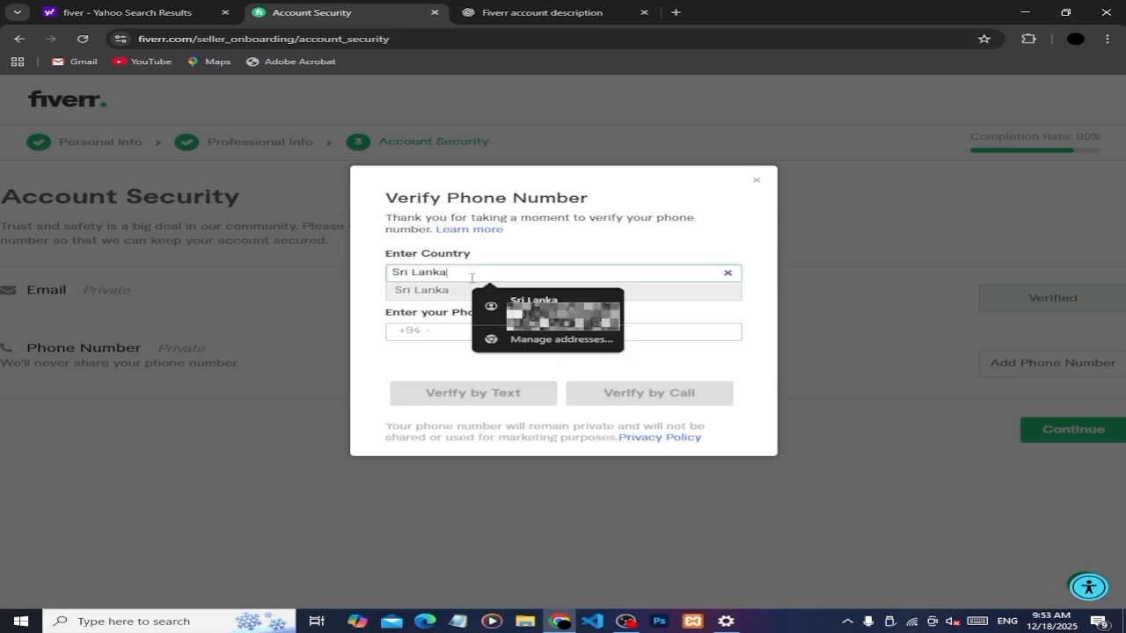
click(481, 331)
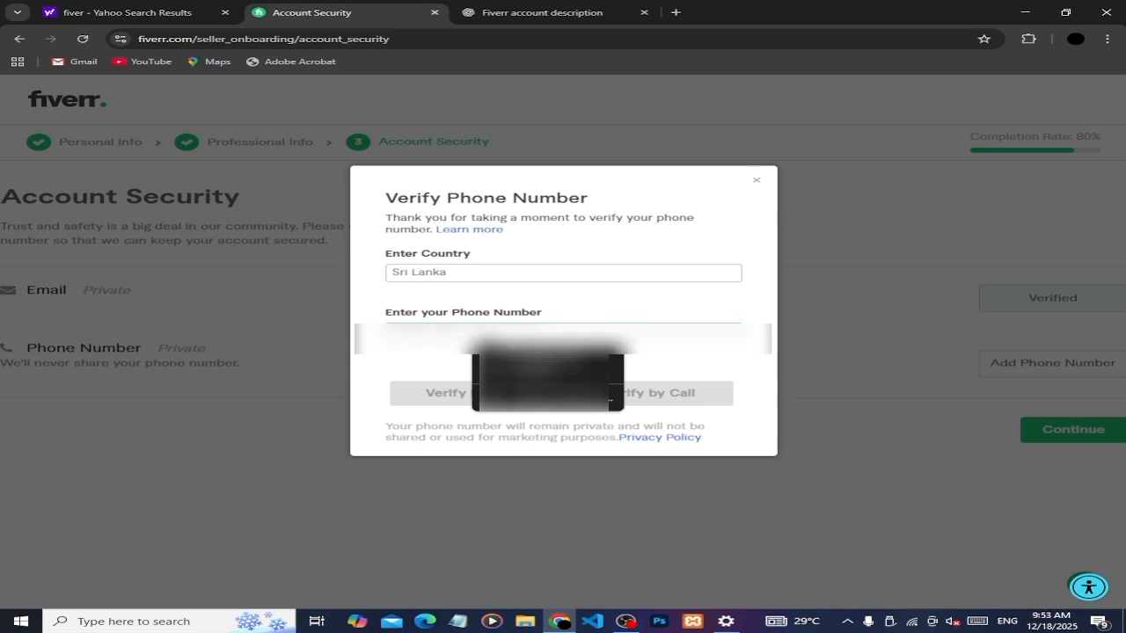
text(0)
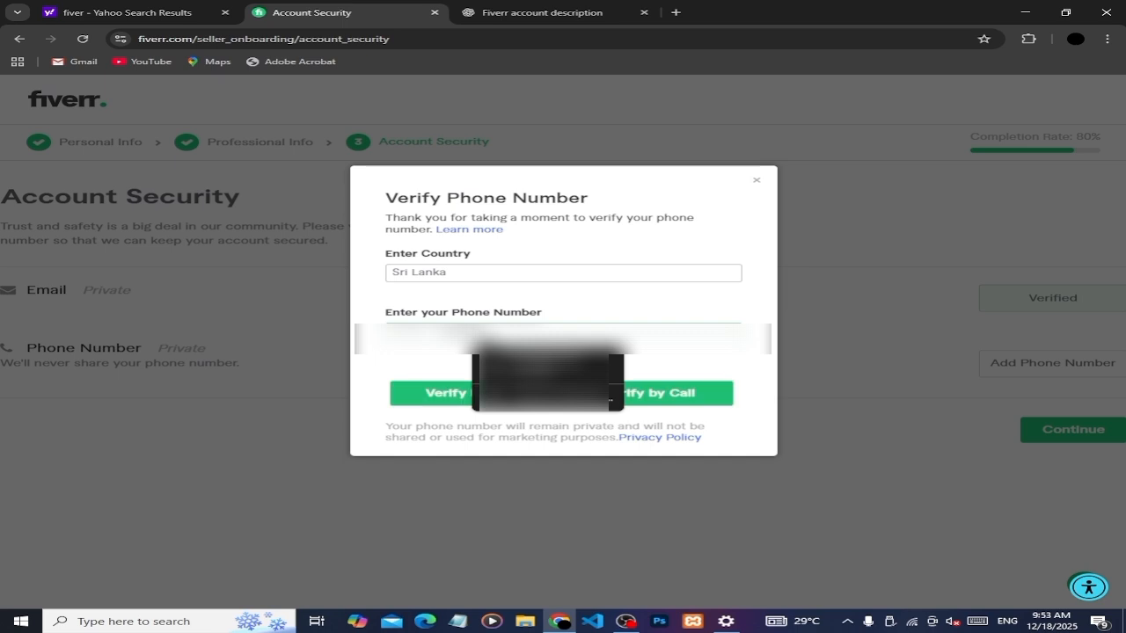
click(443, 357)
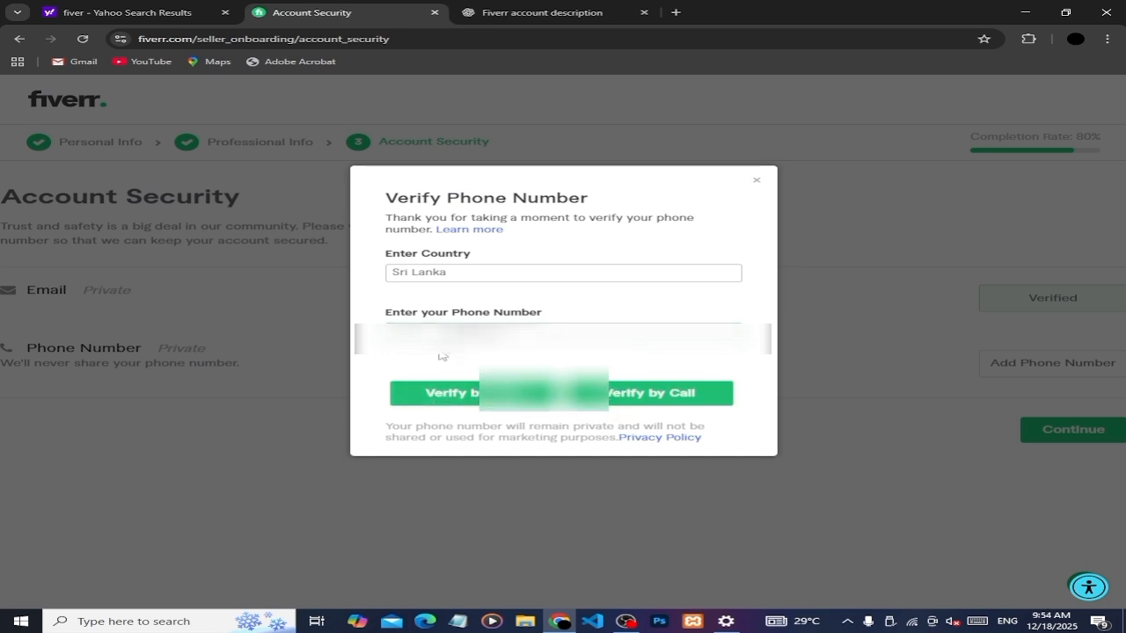
click(446, 403)
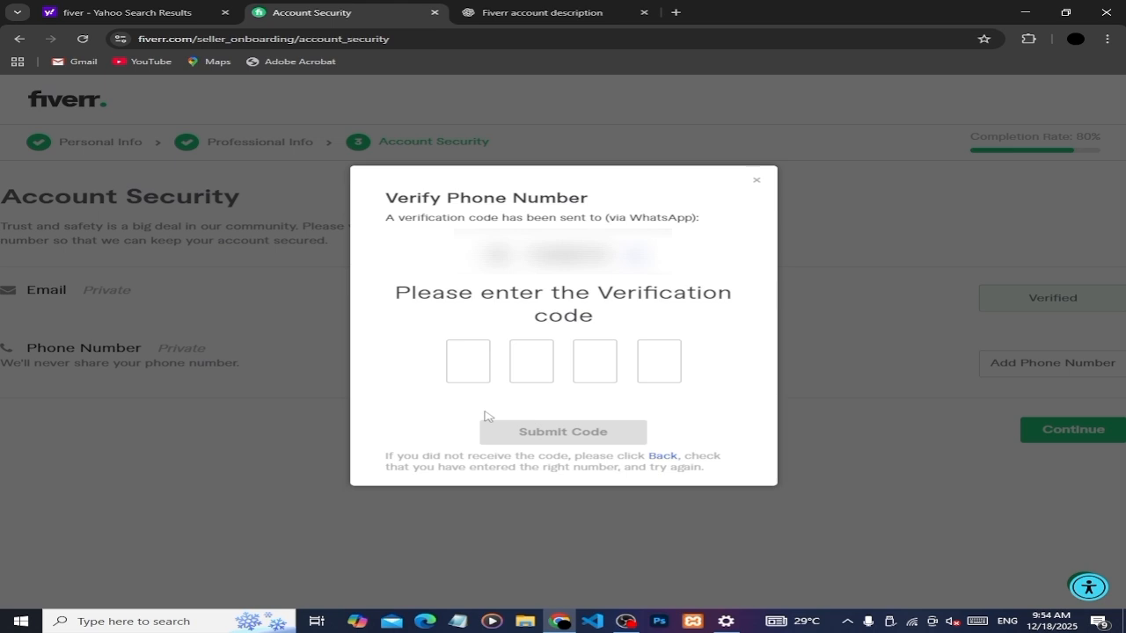
Verify the phone by entering the received four-digit code and confirming success.
click(466, 357)
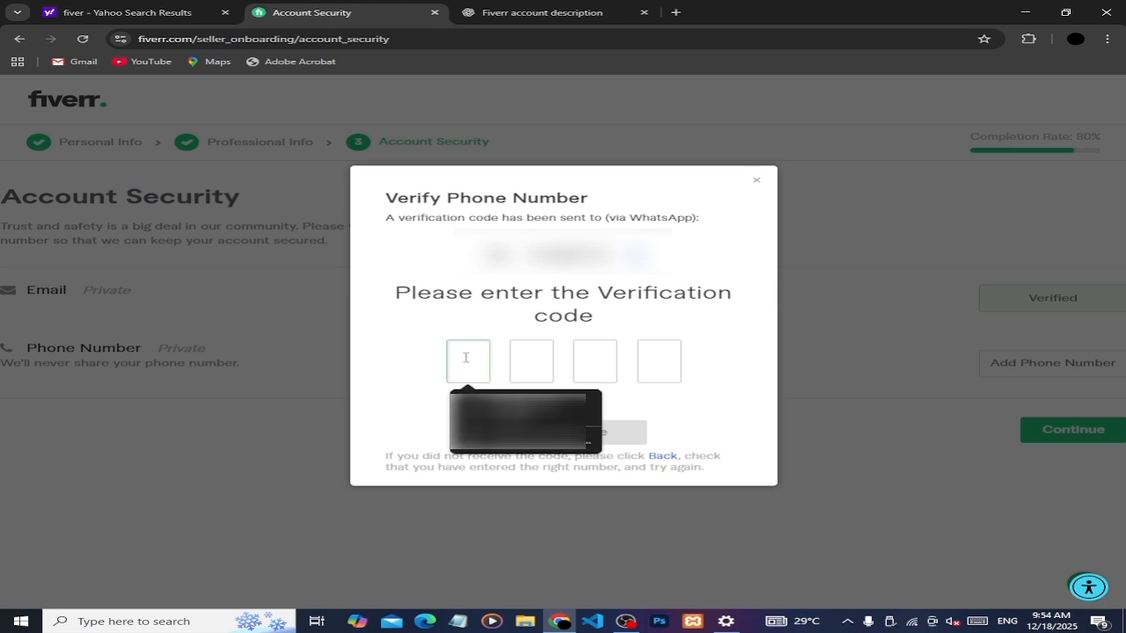
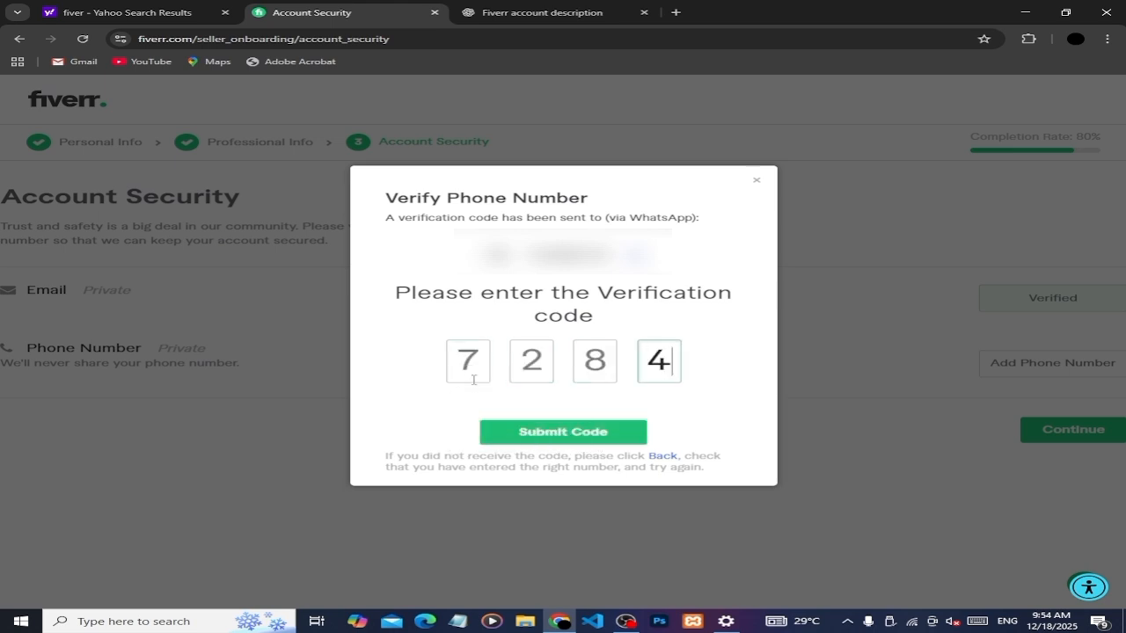
click(550, 434)
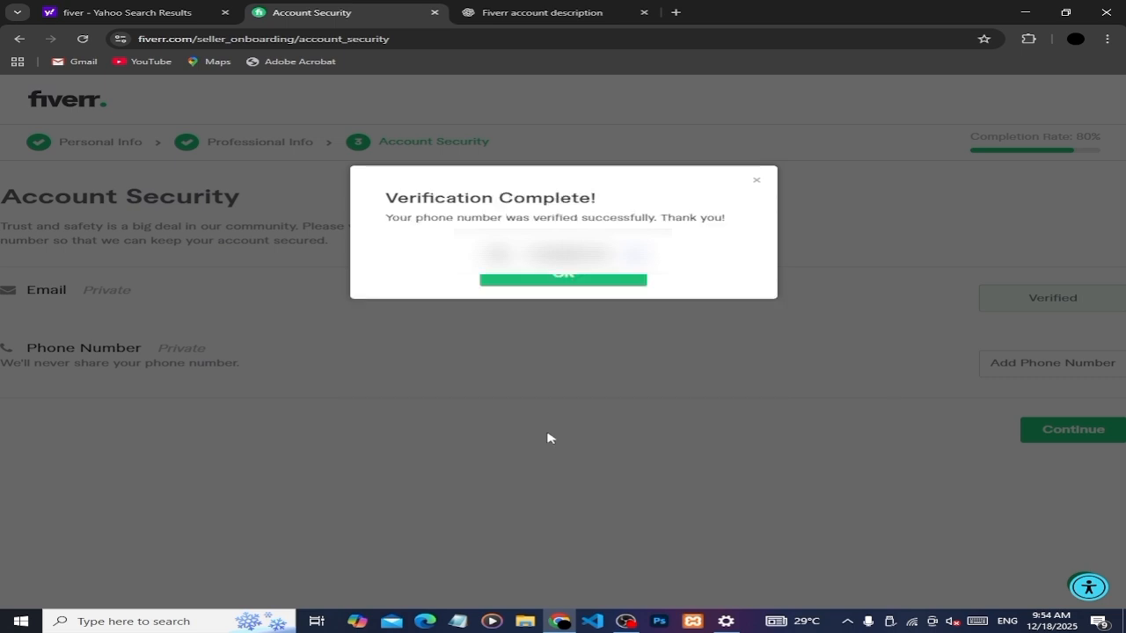
click(557, 279)
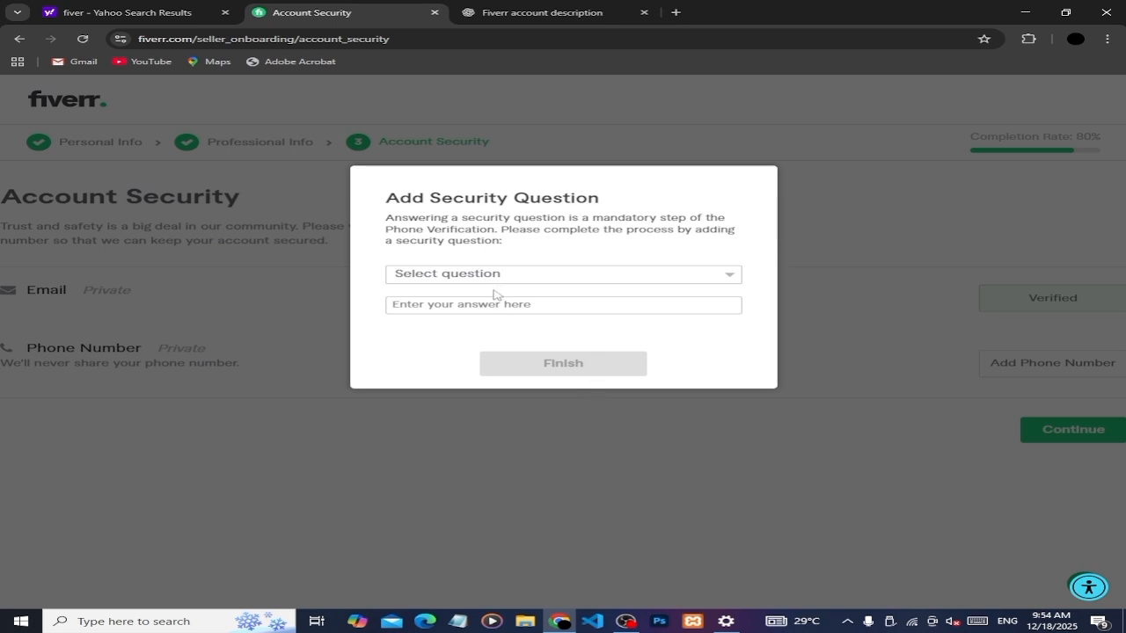
Set the childhood nickname security question with a typed answer and finish account security.
click(573, 278)
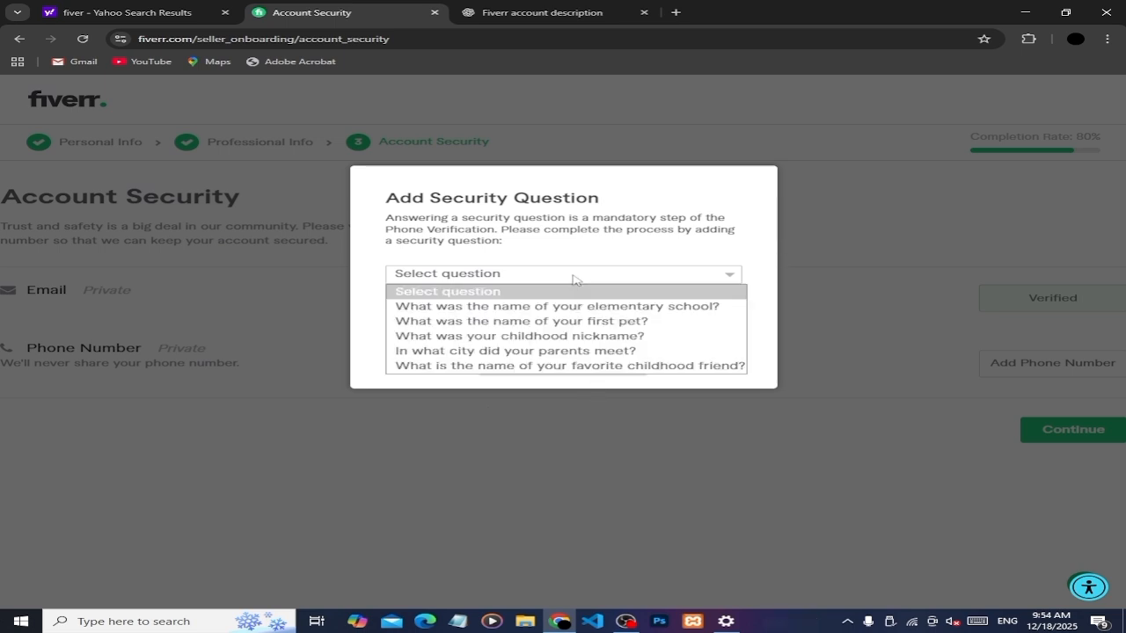
click(540, 307)
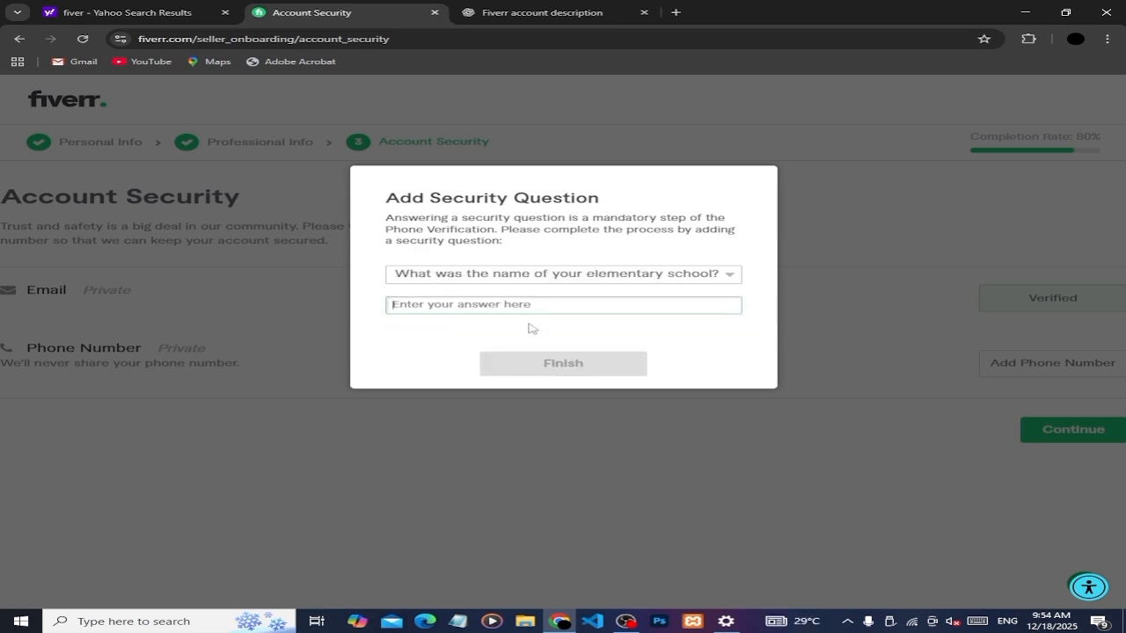
click(563, 274)
click(554, 336)
click(554, 305)
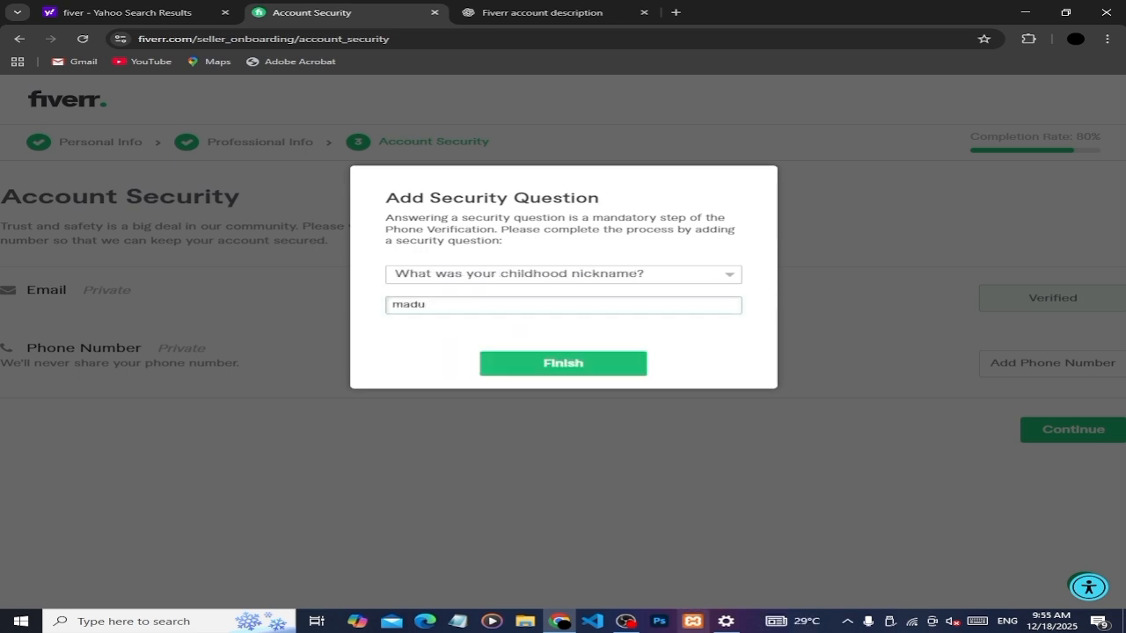
click(562, 363)
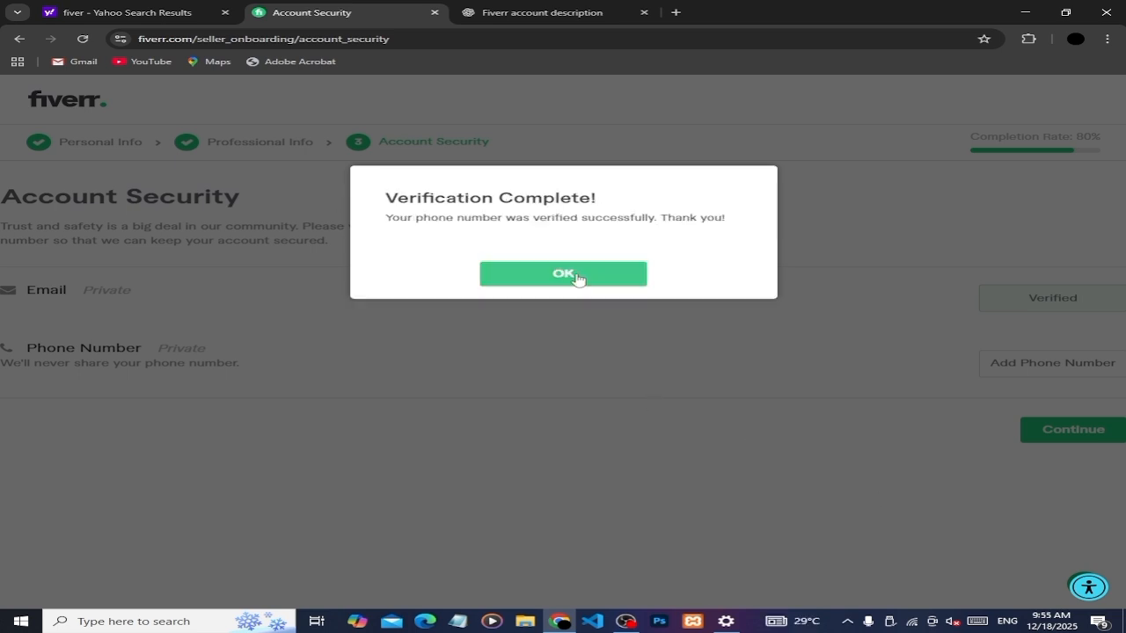
click(525, 278)
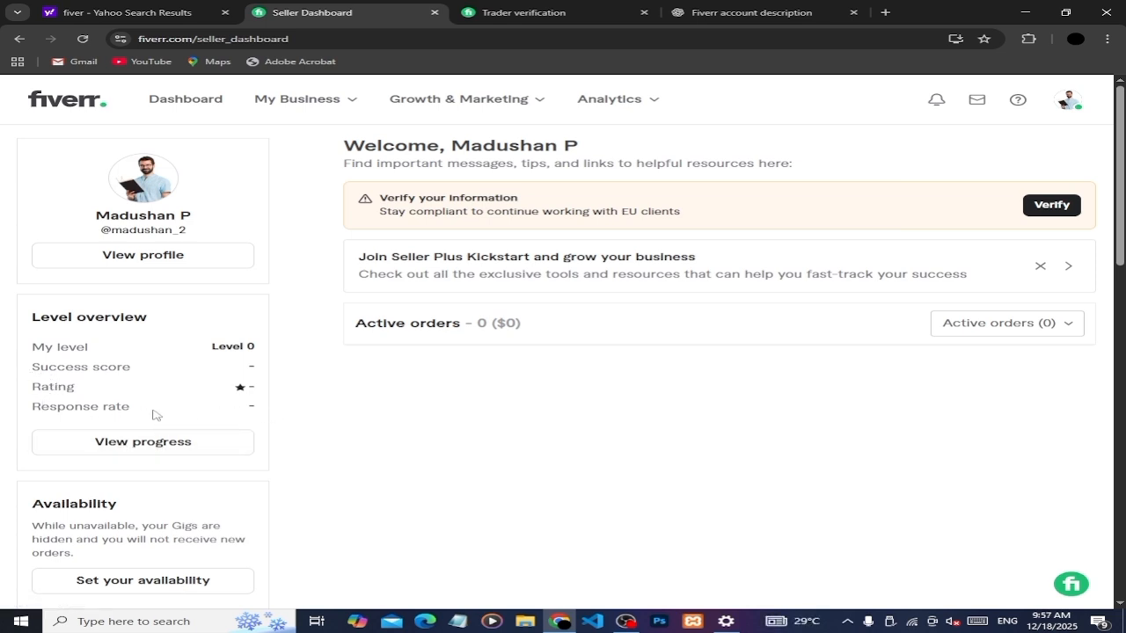
In the profile's Skills and expertise, add Copy typing at Intermediate level and save changes.
click(111, 267)
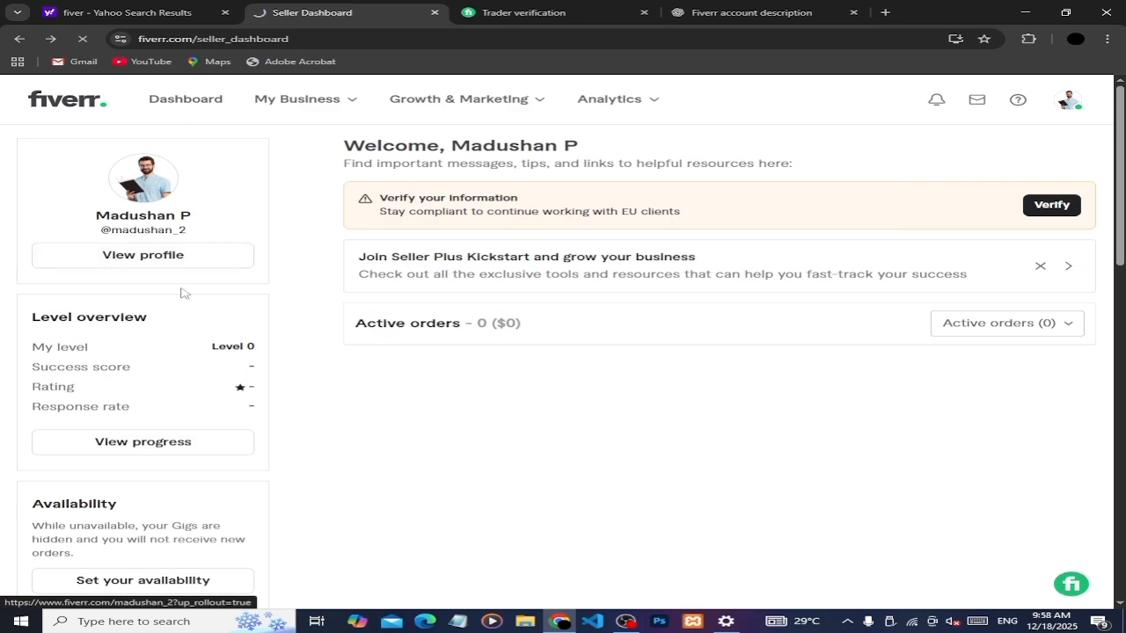
scroll(678, 432, down, 2)
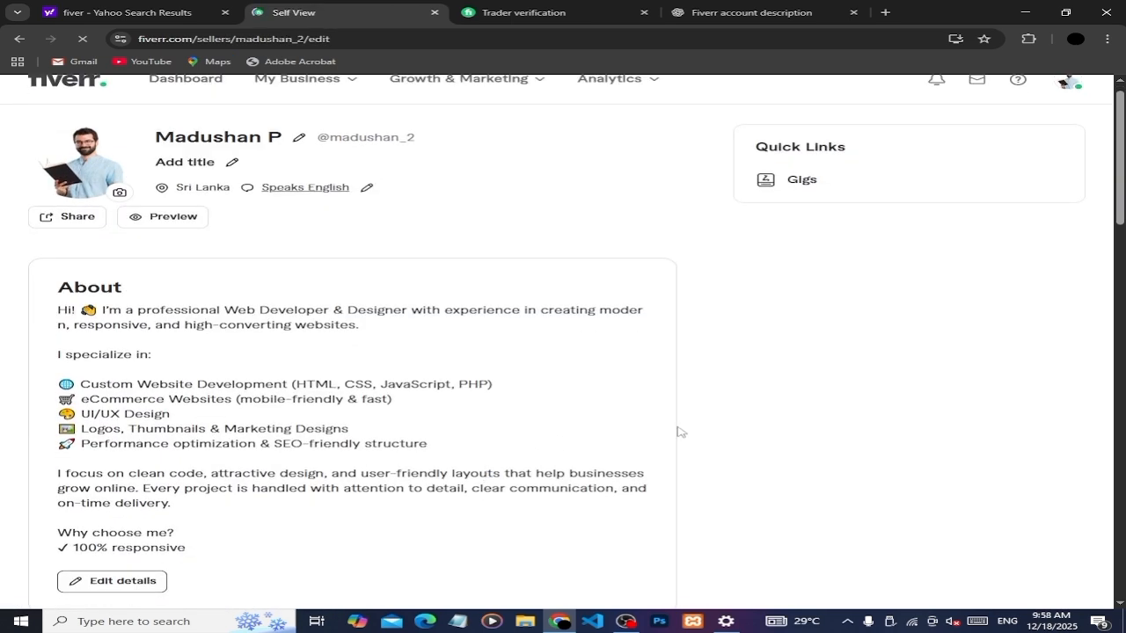
scroll(720, 429, down, 3)
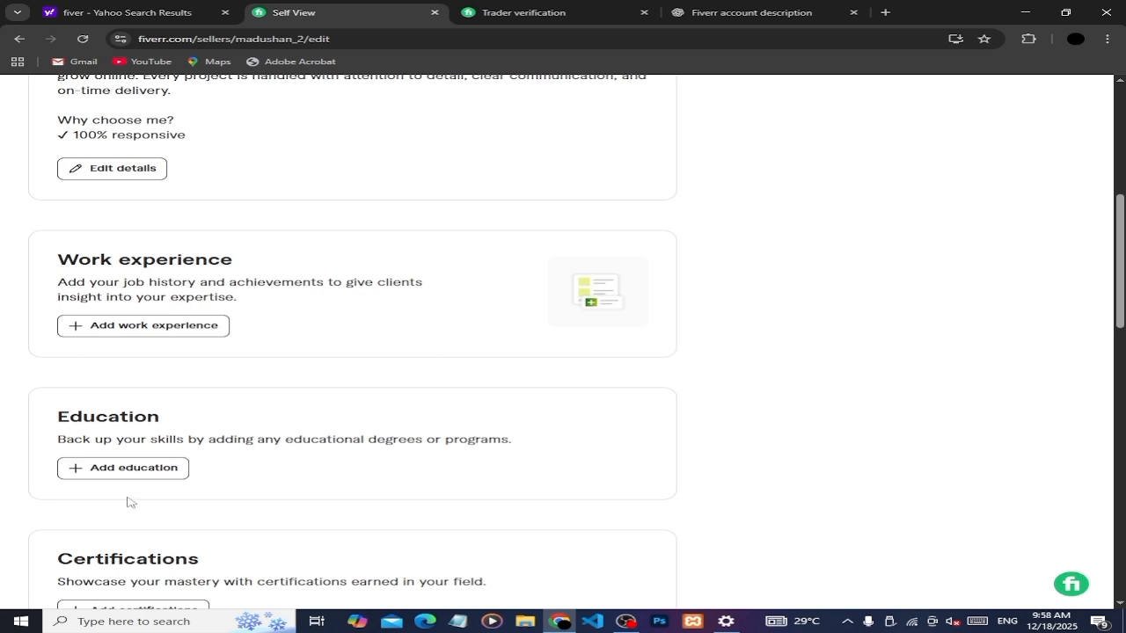
scroll(367, 448, down, 2)
scroll(244, 392, down, 2)
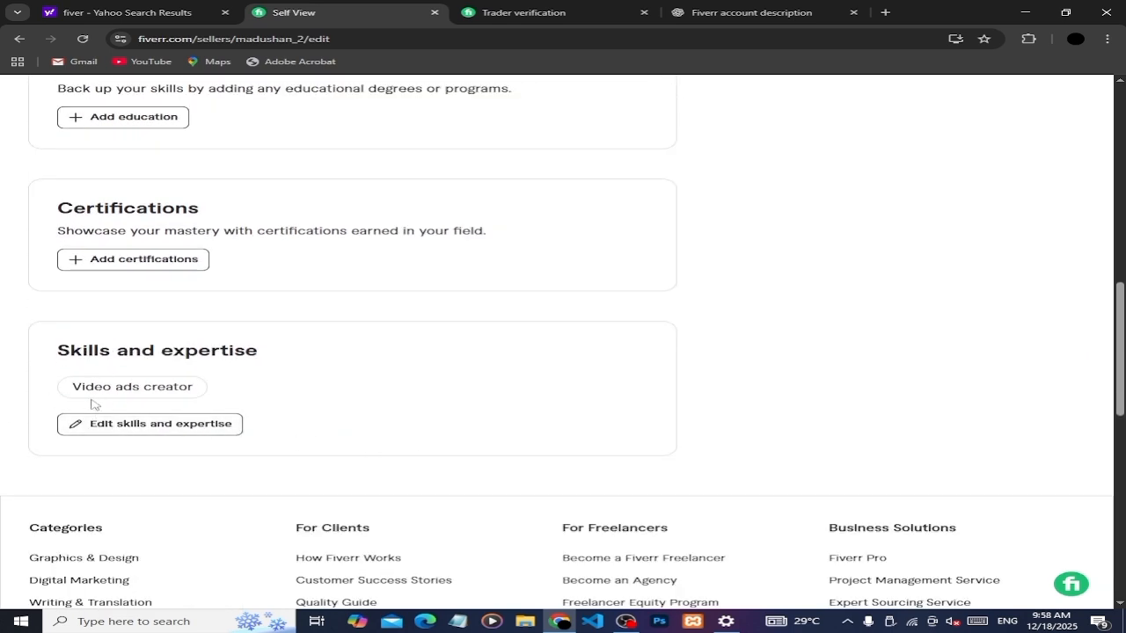
click(157, 425)
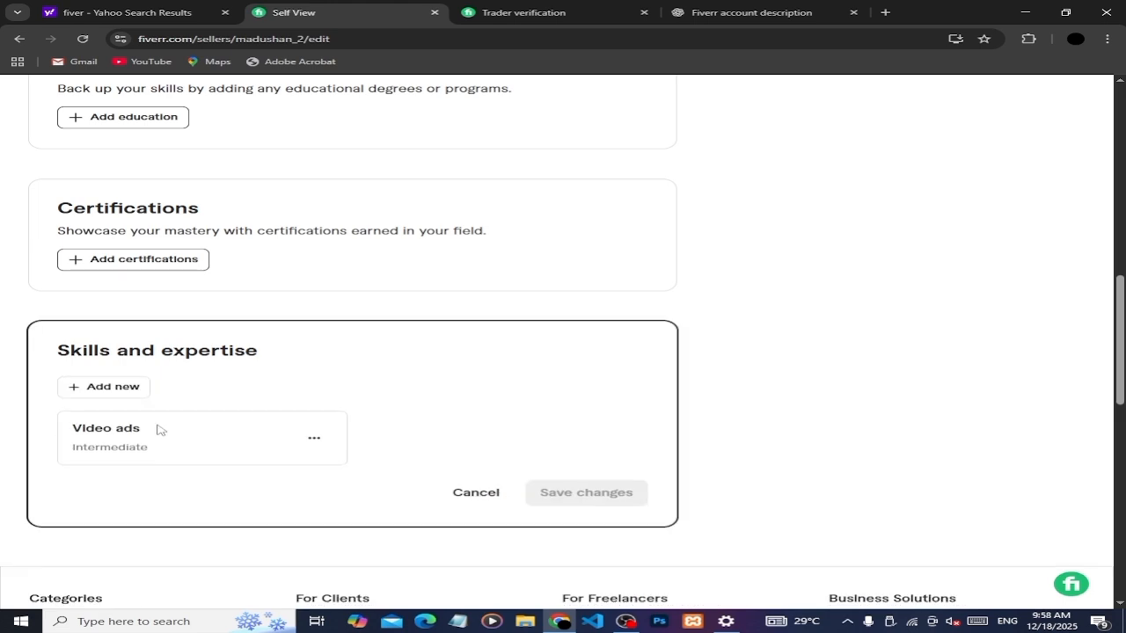
click(109, 396)
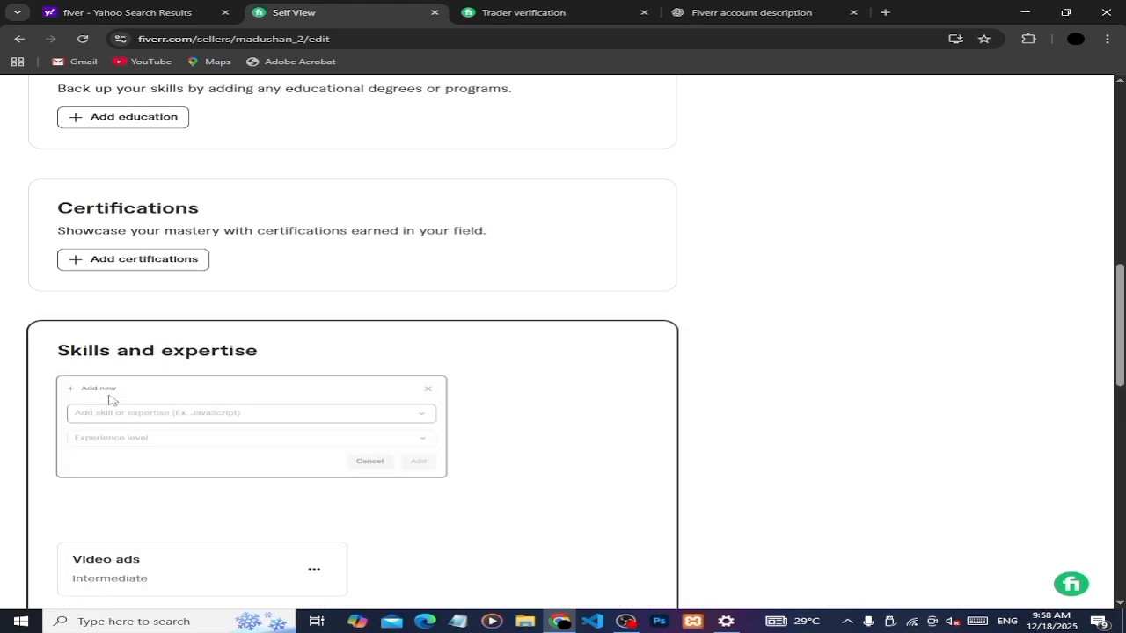
click(169, 431)
text(typing)
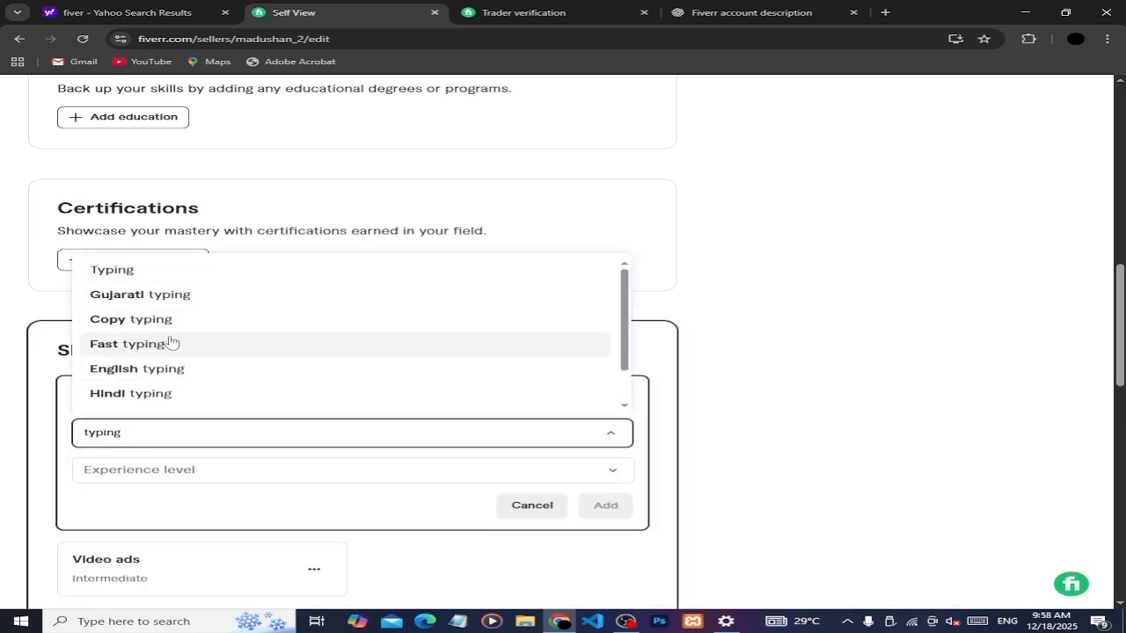
click(167, 319)
click(193, 481)
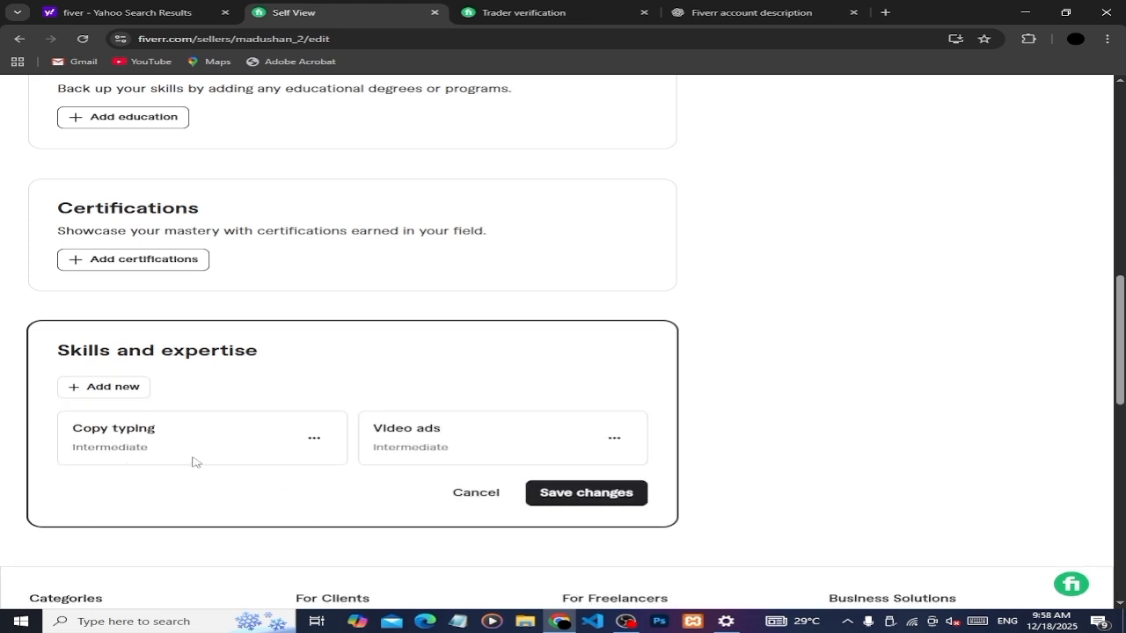
click(599, 500)
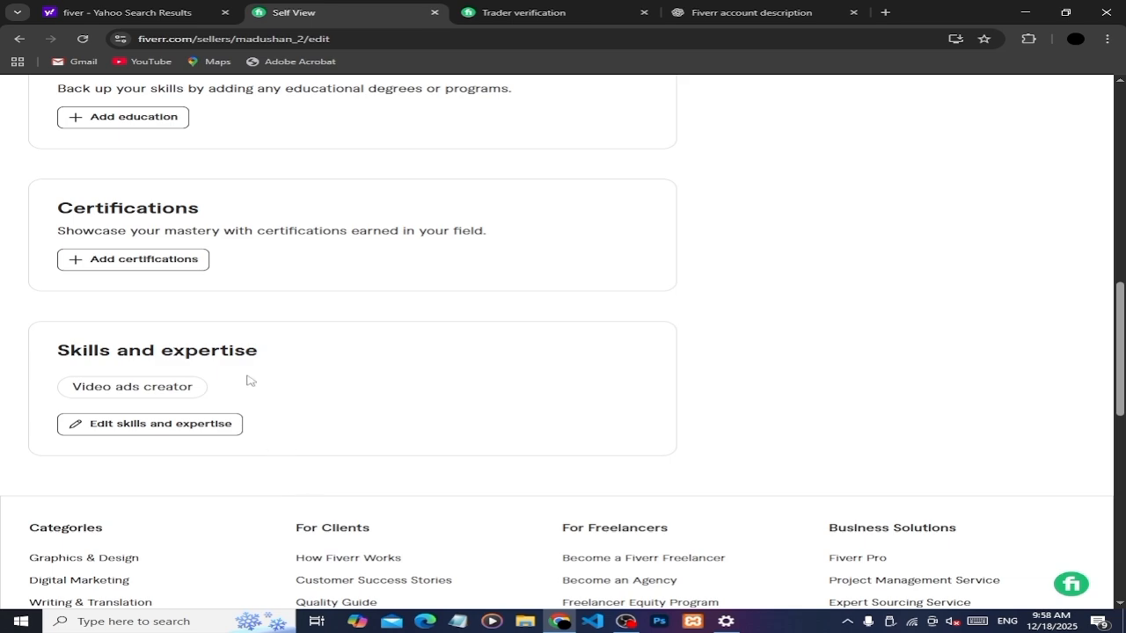
Open the profile's Add work experience form and leave it without entering anything.
scroll(276, 490, up, 1)
scroll(259, 454, up, 2)
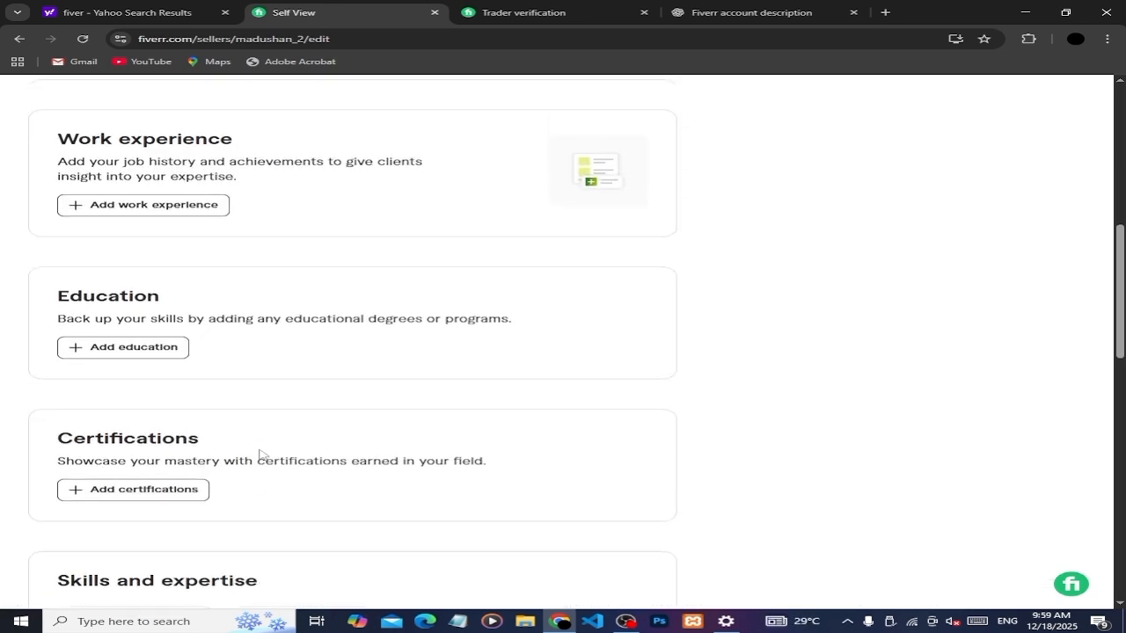
scroll(259, 455, up, 2)
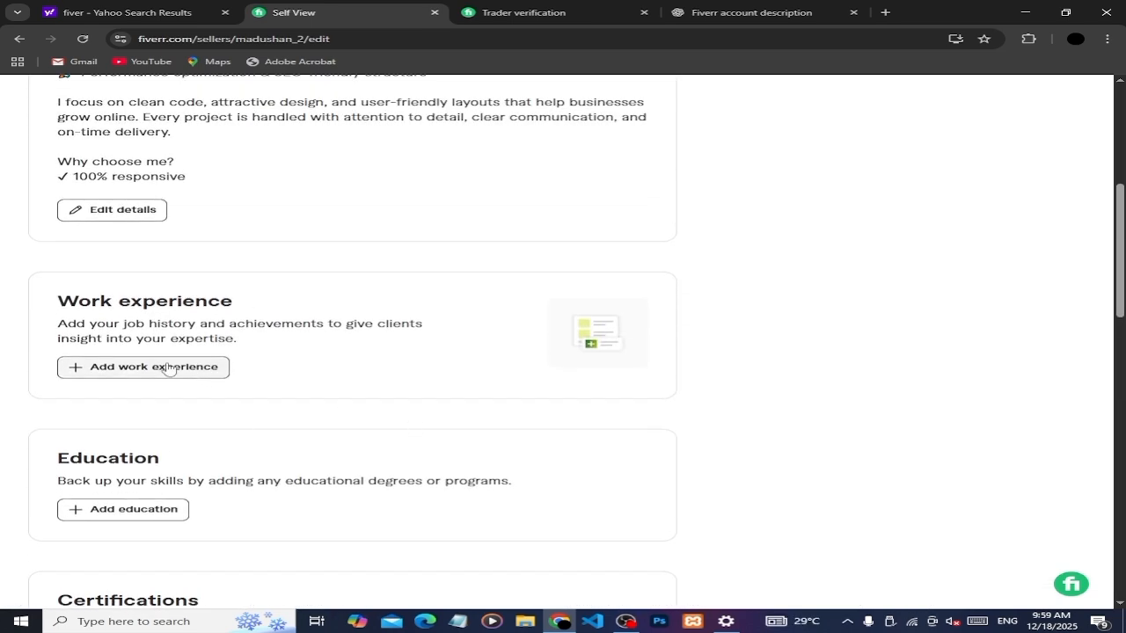
click(169, 368)
scroll(615, 395, down, 2)
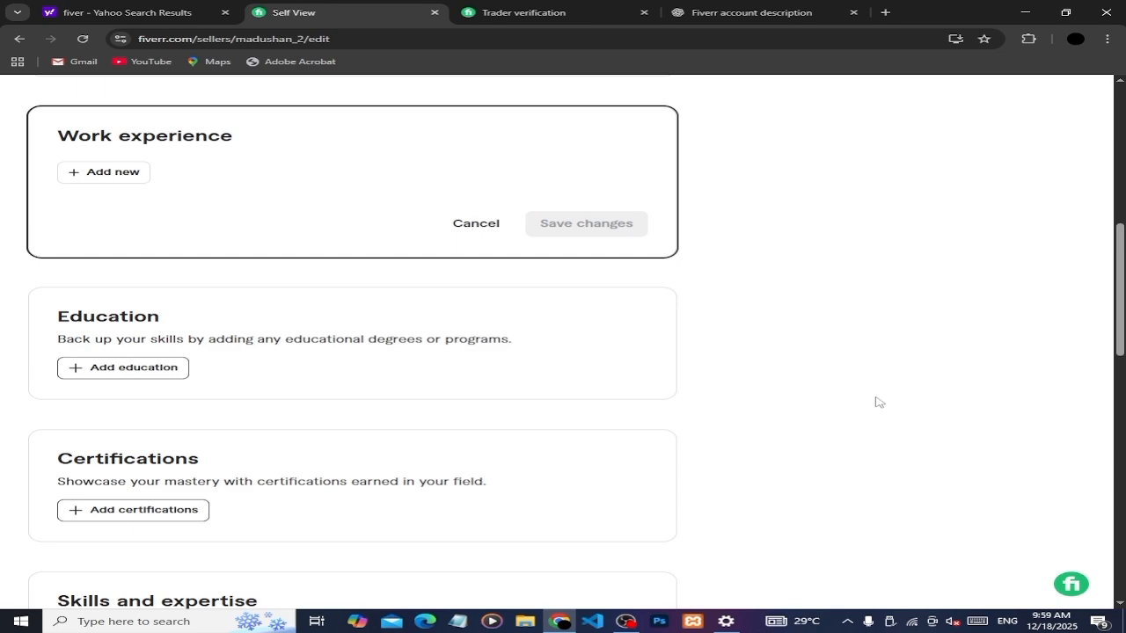
scroll(791, 431, down, 4)
scroll(540, 443, up, 2)
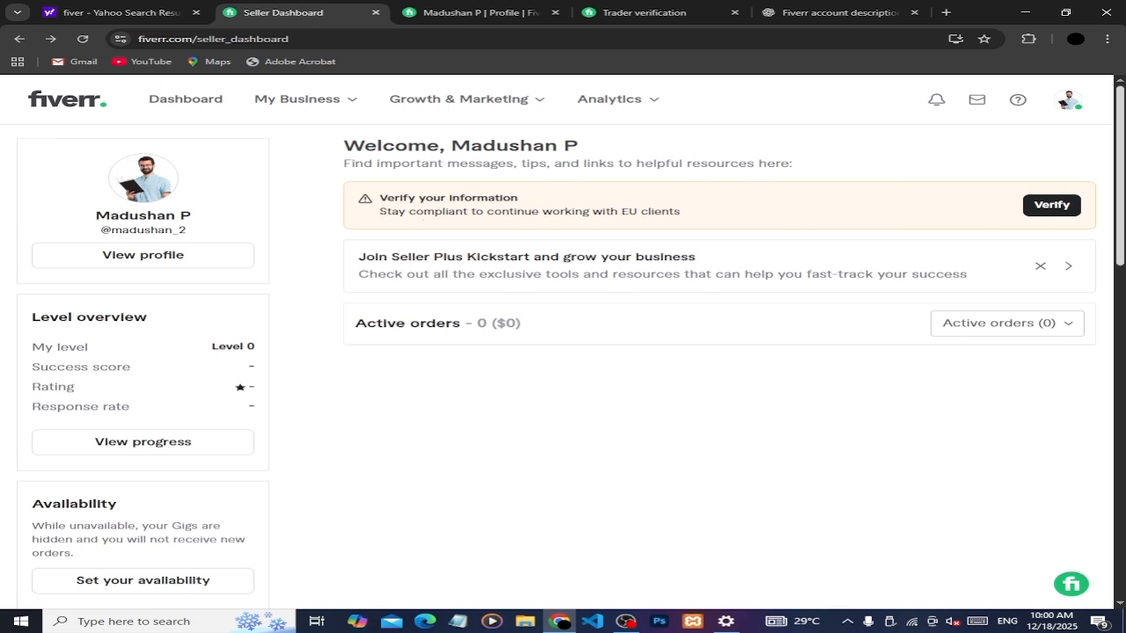
Start identity verification, answering 'Outside of my primary job or profession', and continue.
click(1056, 209)
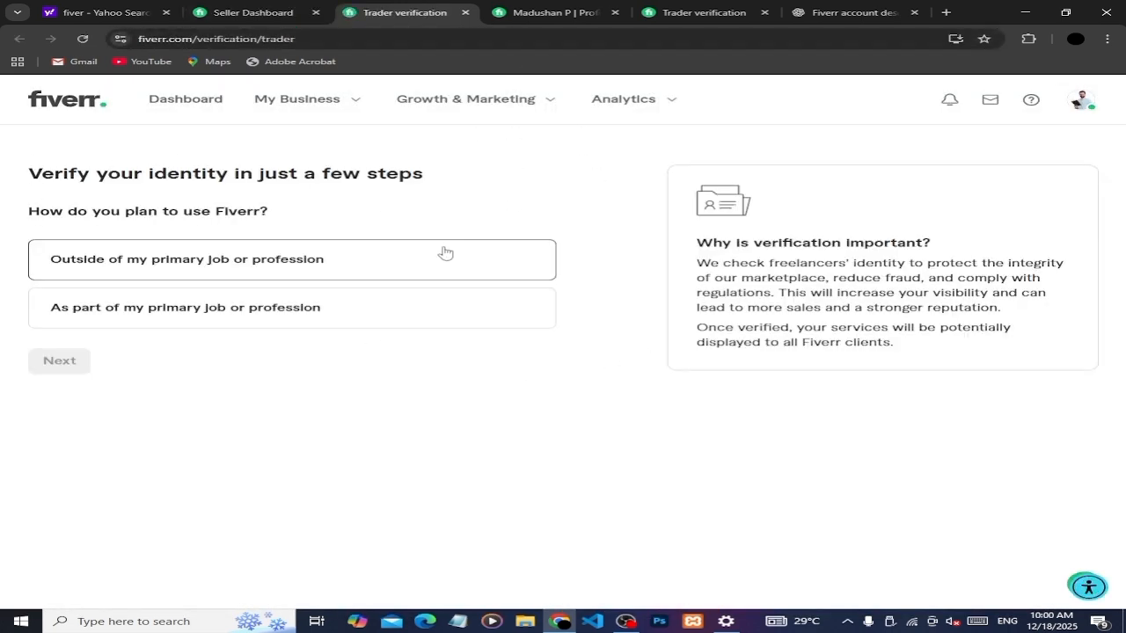
click(126, 274)
click(60, 362)
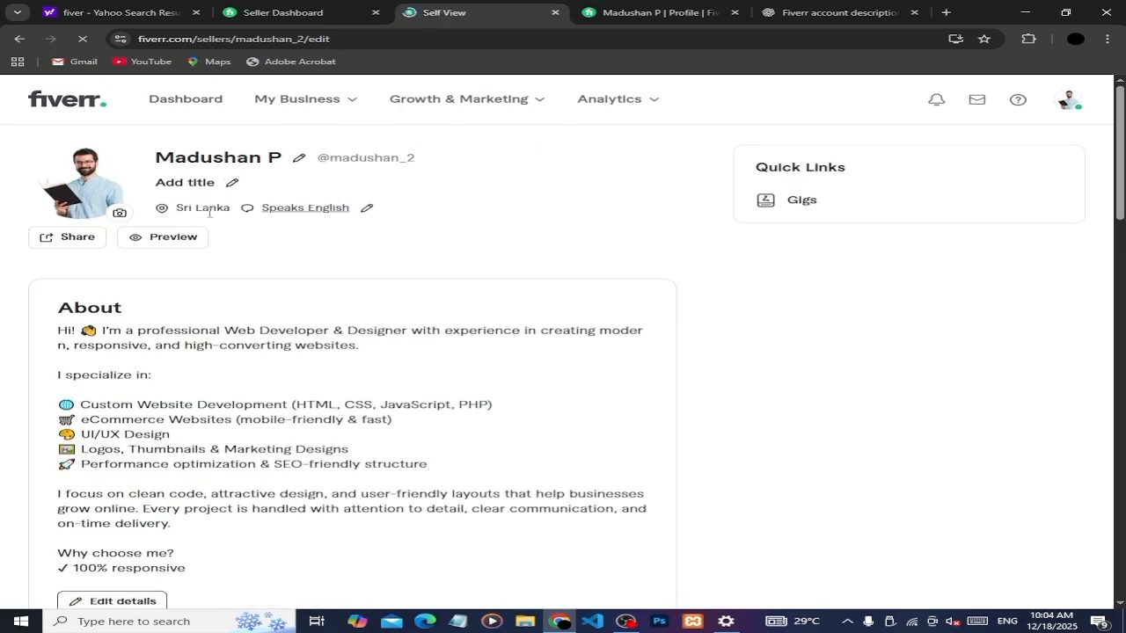
Preview the public profile and scroll down to its Copy typing expert and Video ads creator skills.
click(161, 249)
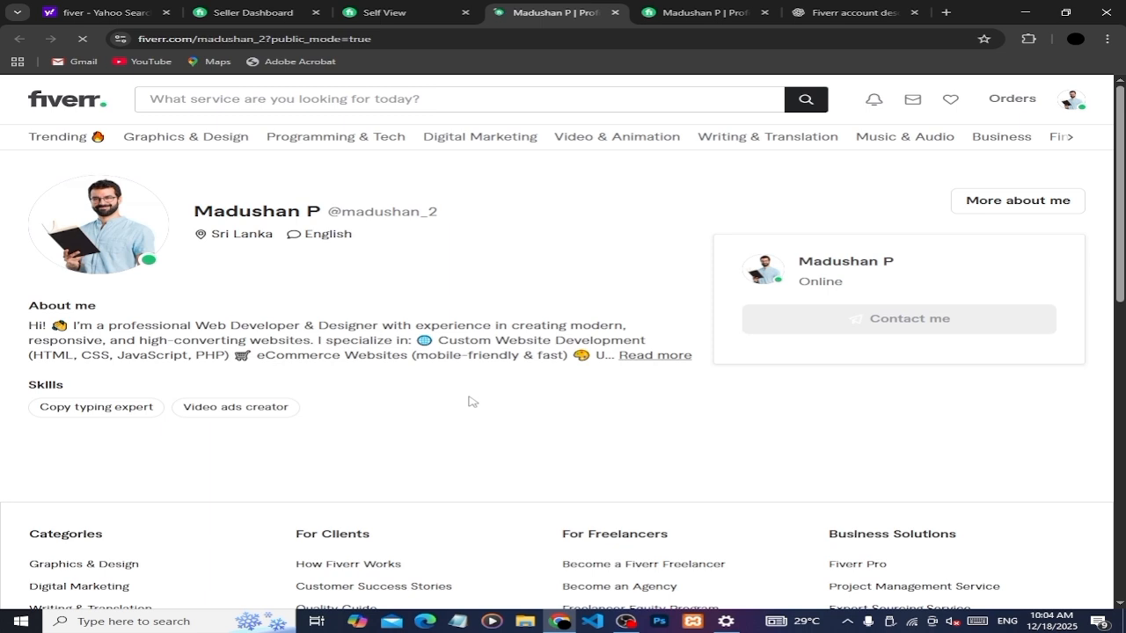
scroll(334, 296, down, 1)
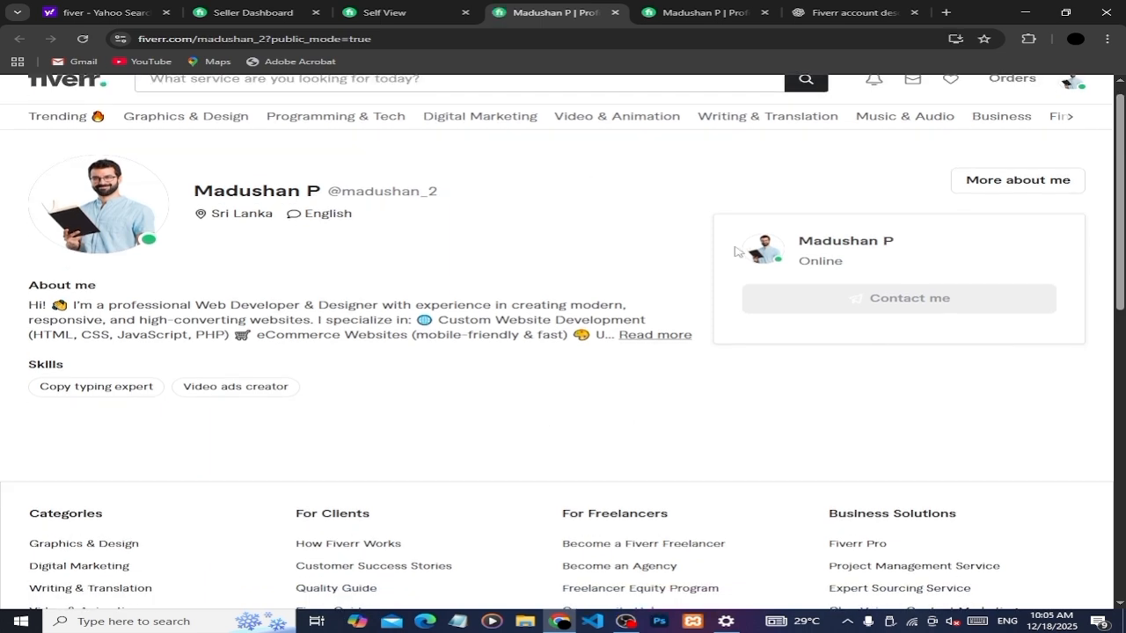